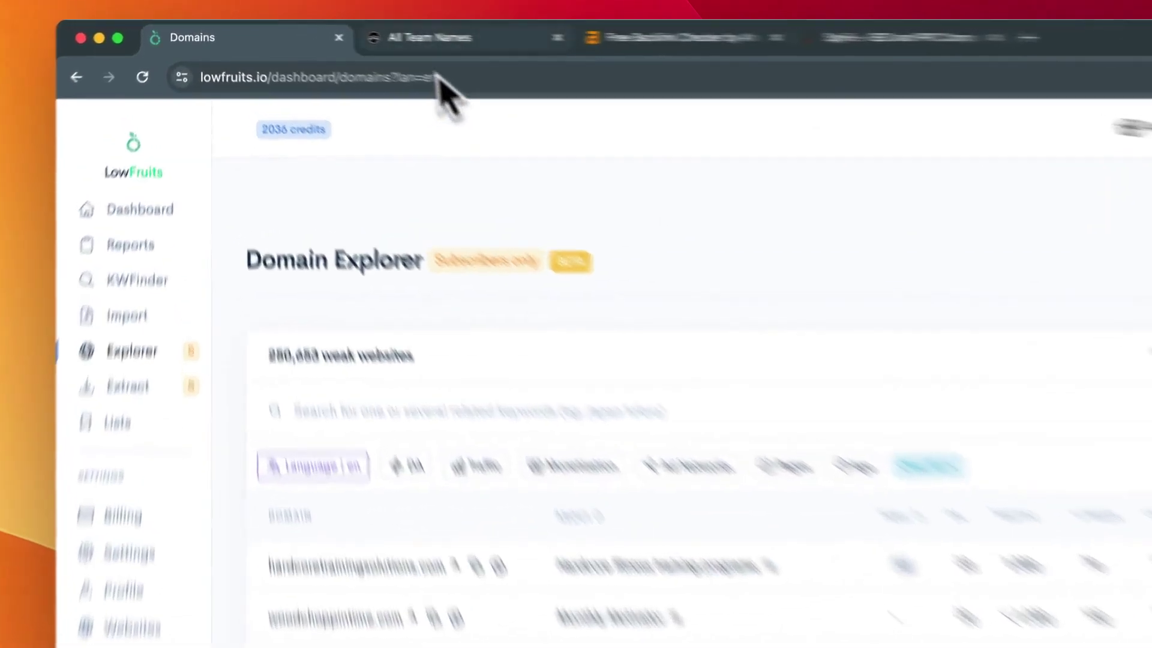
# Filter Domain Explorer to domains under one year old and sort by performance, highest first
pyautogui.click(362, 31)
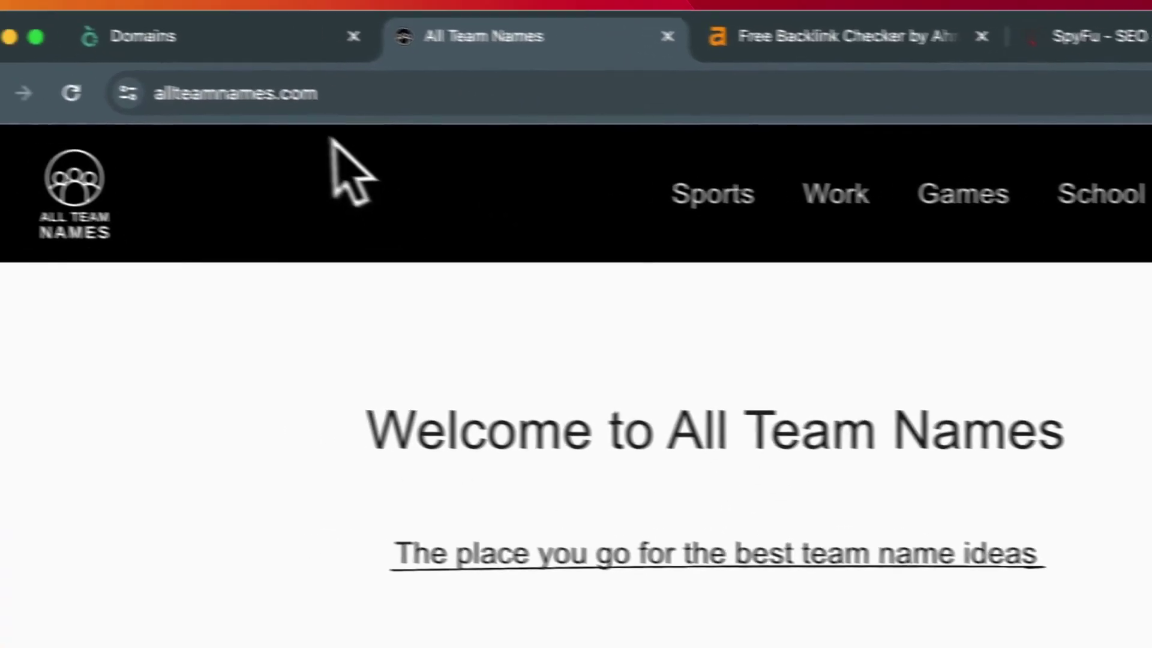
pyautogui.click(296, 37)
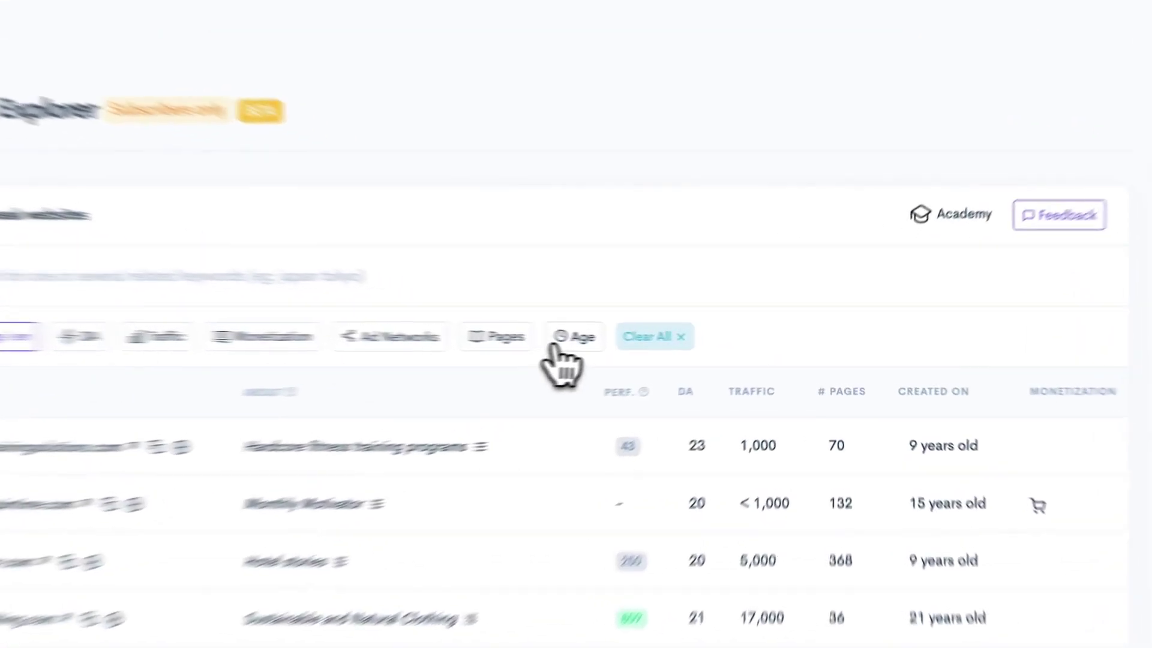
pyautogui.click(571, 338)
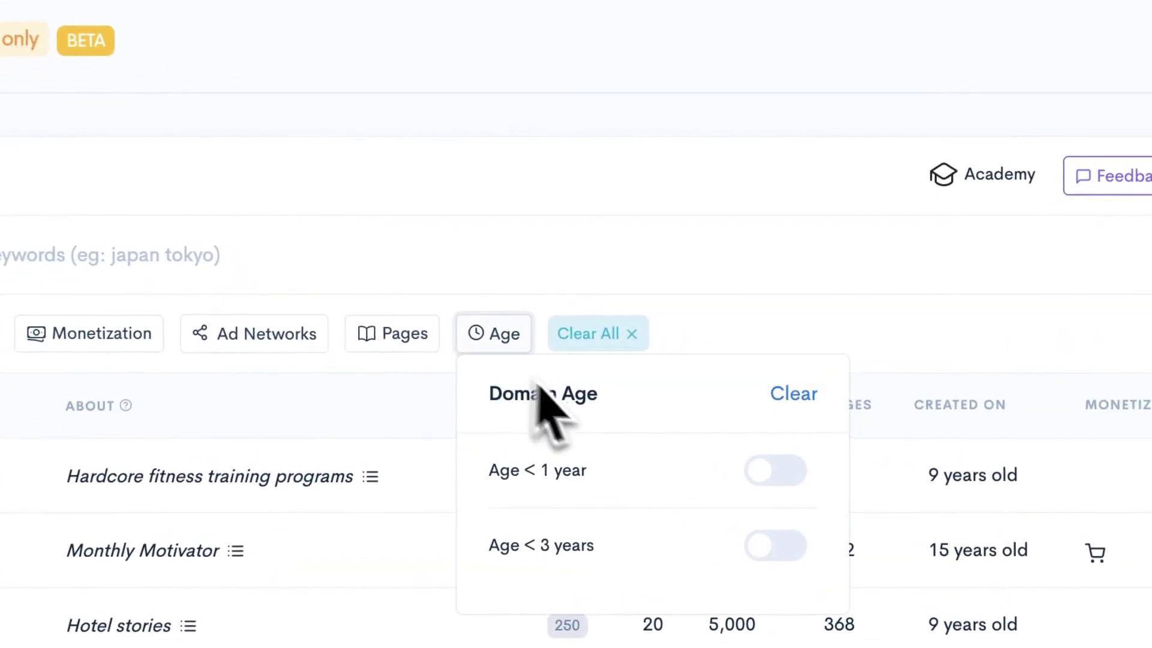
pyautogui.click(774, 471)
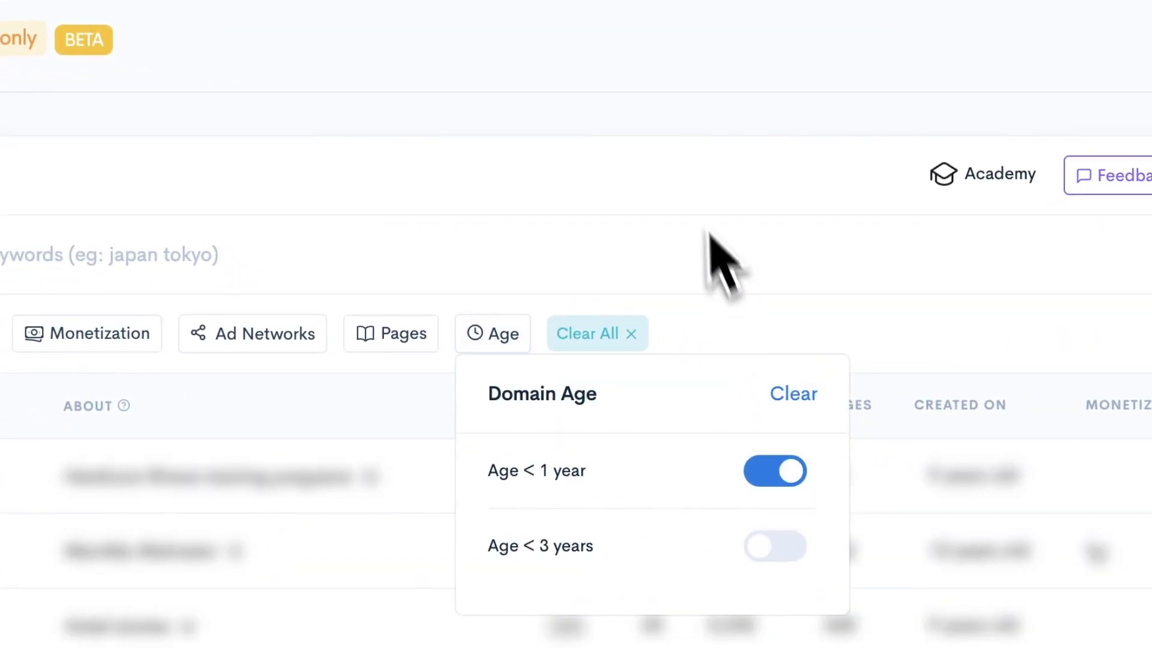
pyautogui.click(693, 190)
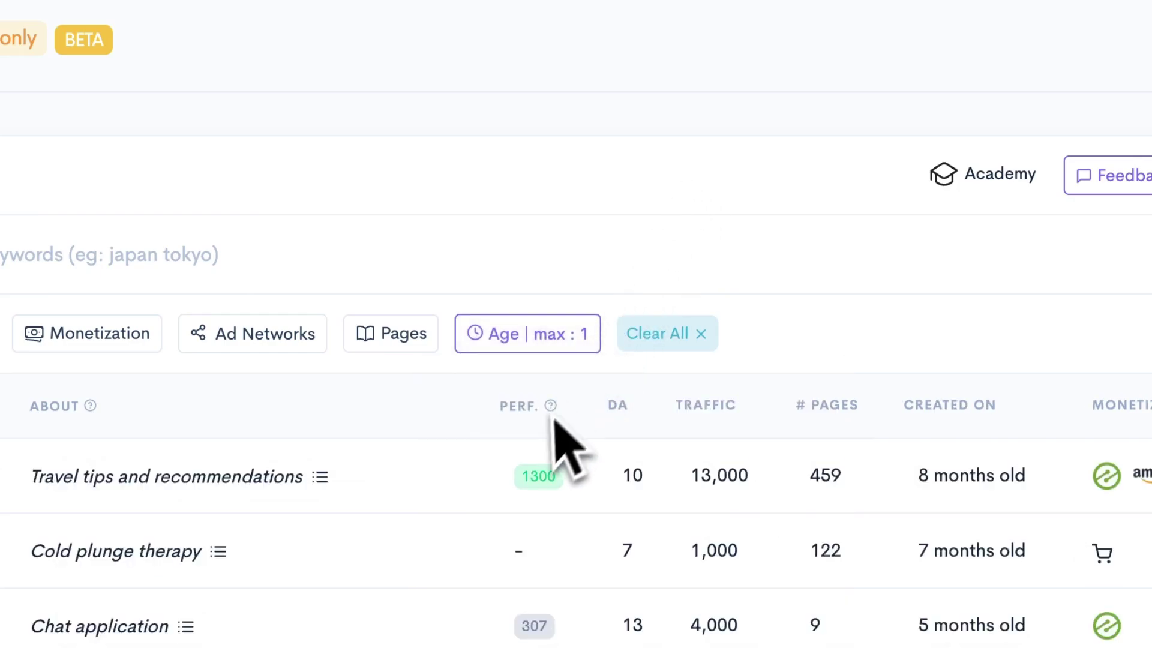
pyautogui.click(522, 407)
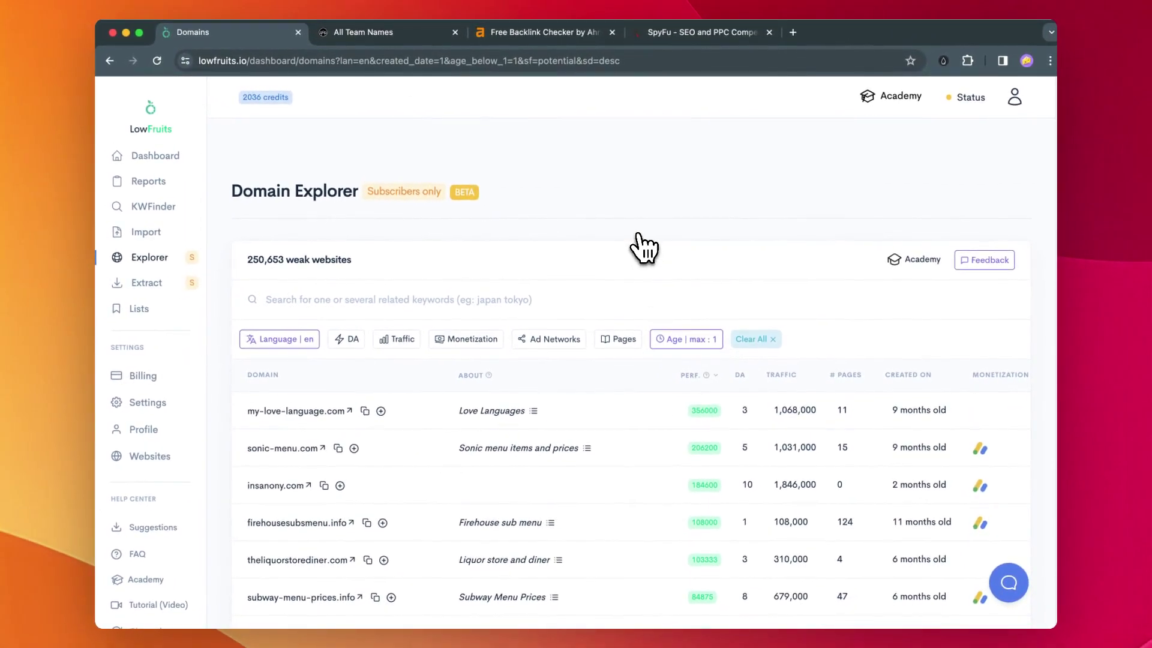
pyautogui.scroll(-1, 644, 247)
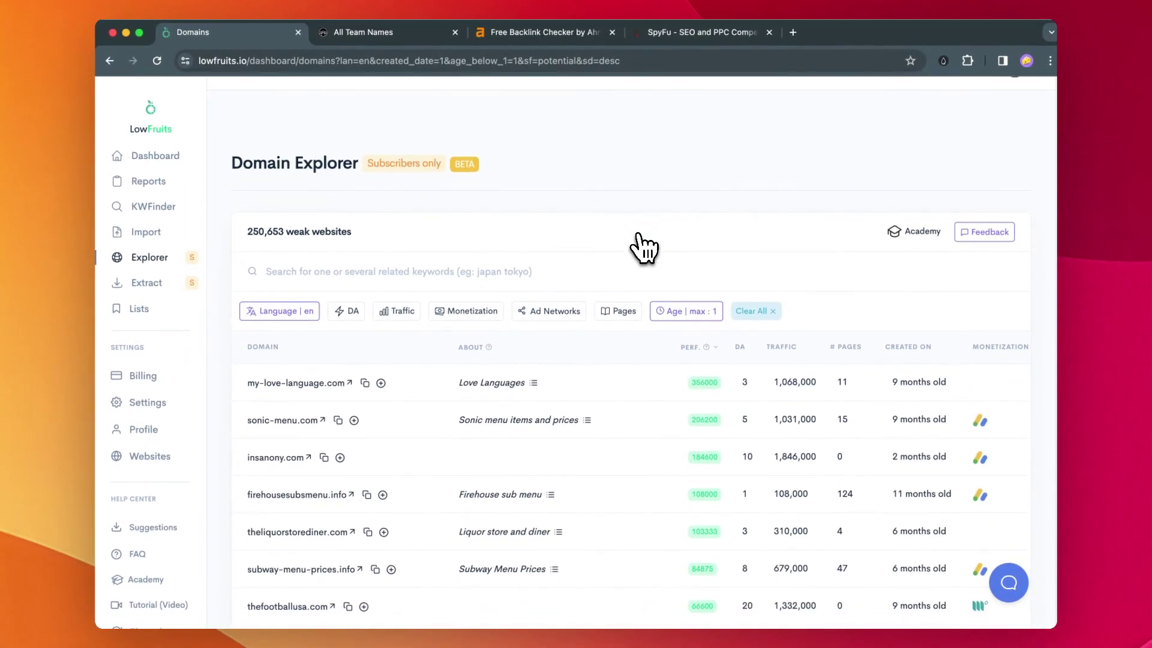
pyautogui.scroll(-2, 645, 248)
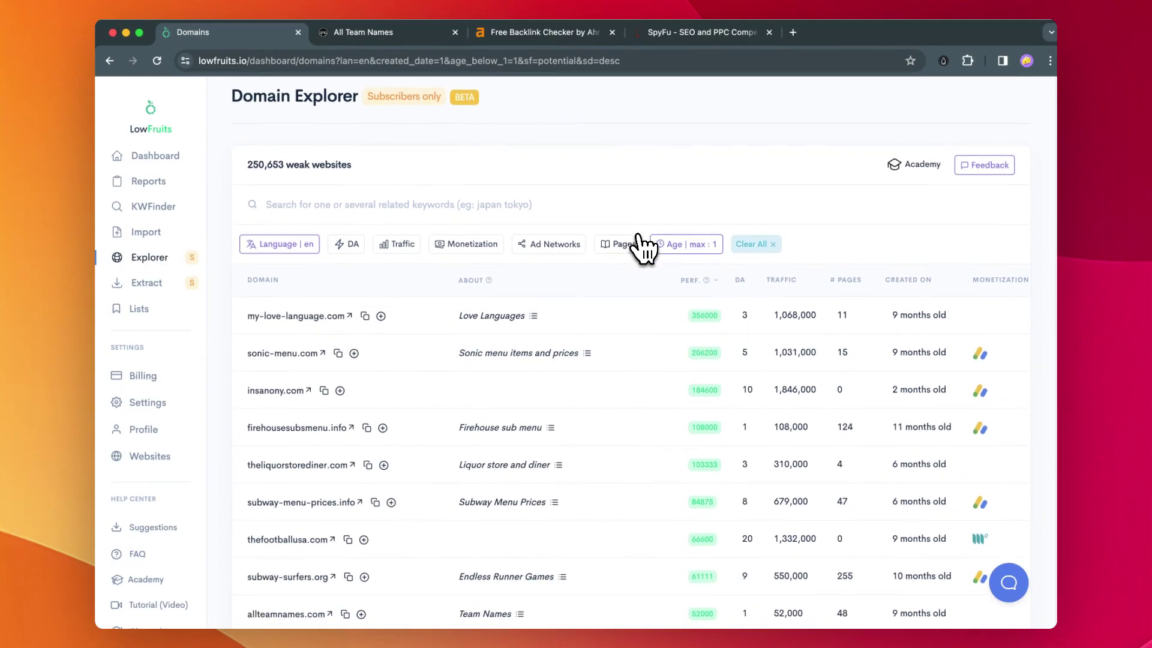
pyautogui.scroll(-2, 644, 248)
pyautogui.scroll(-1, 644, 247)
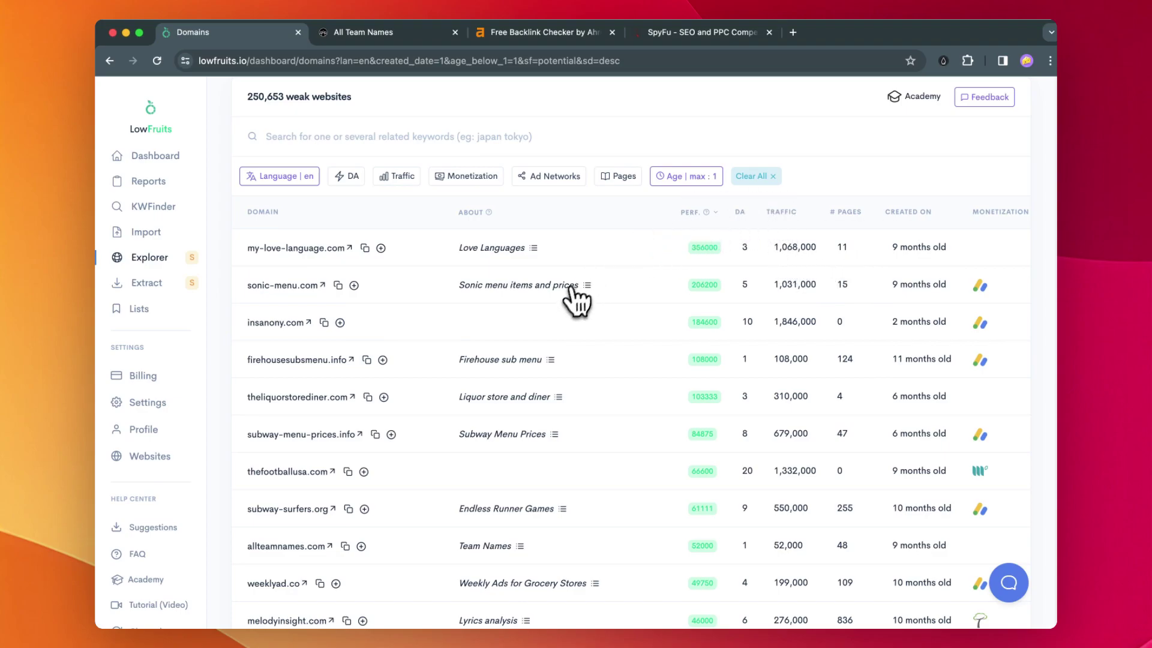
pyautogui.scroll(-1, 576, 302)
pyautogui.scroll(-1, 564, 316)
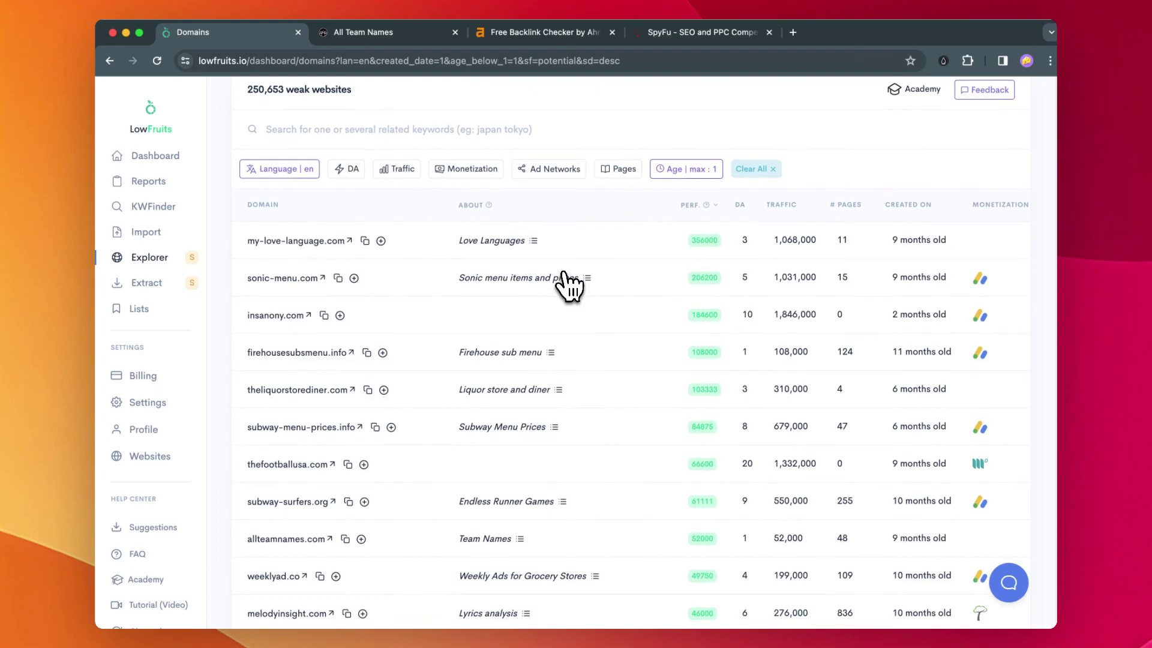
pyautogui.scroll(-1, 570, 284)
pyautogui.scroll(-1, 570, 285)
pyautogui.scroll(-1, 570, 284)
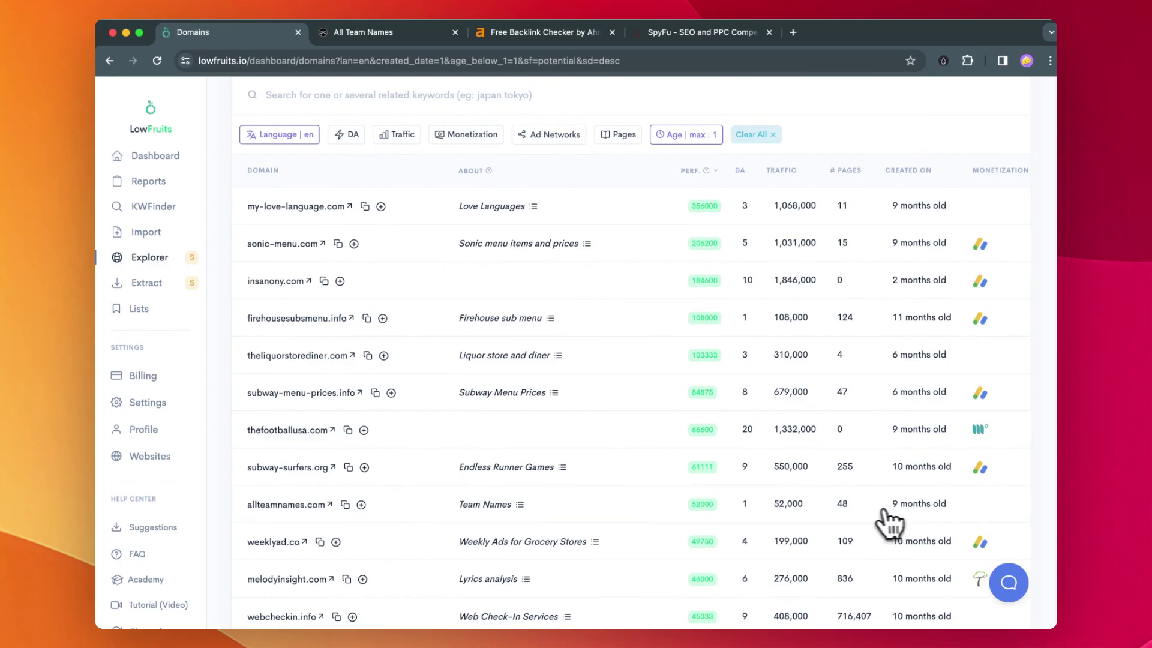
pyautogui.scroll(-2, 622, 518)
pyautogui.scroll(-1, 596, 476)
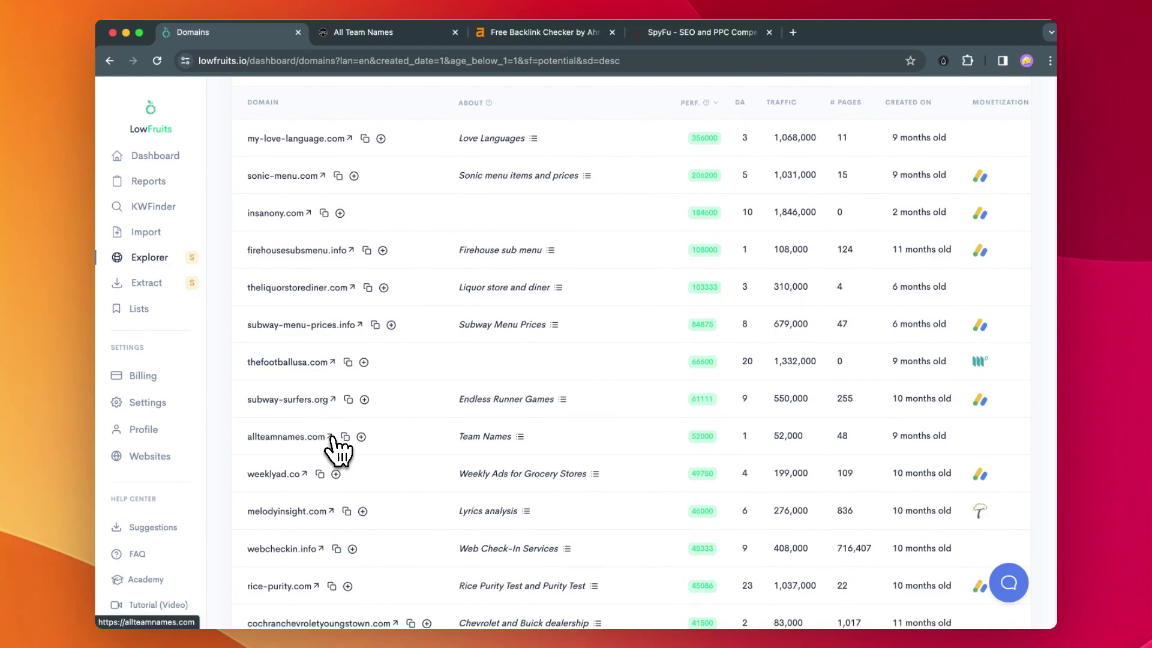
# Switch to the allteamnames.com tab to browse its Sports team-name articles
pyautogui.click(363, 31)
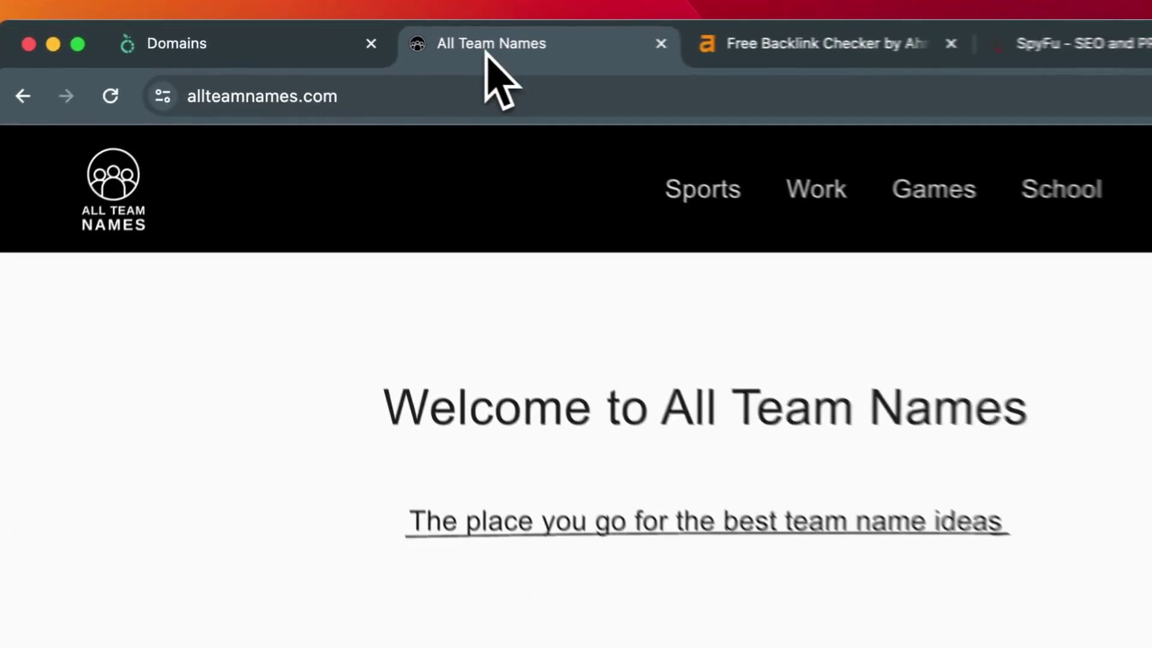
pyautogui.scroll(-2, 515, 445)
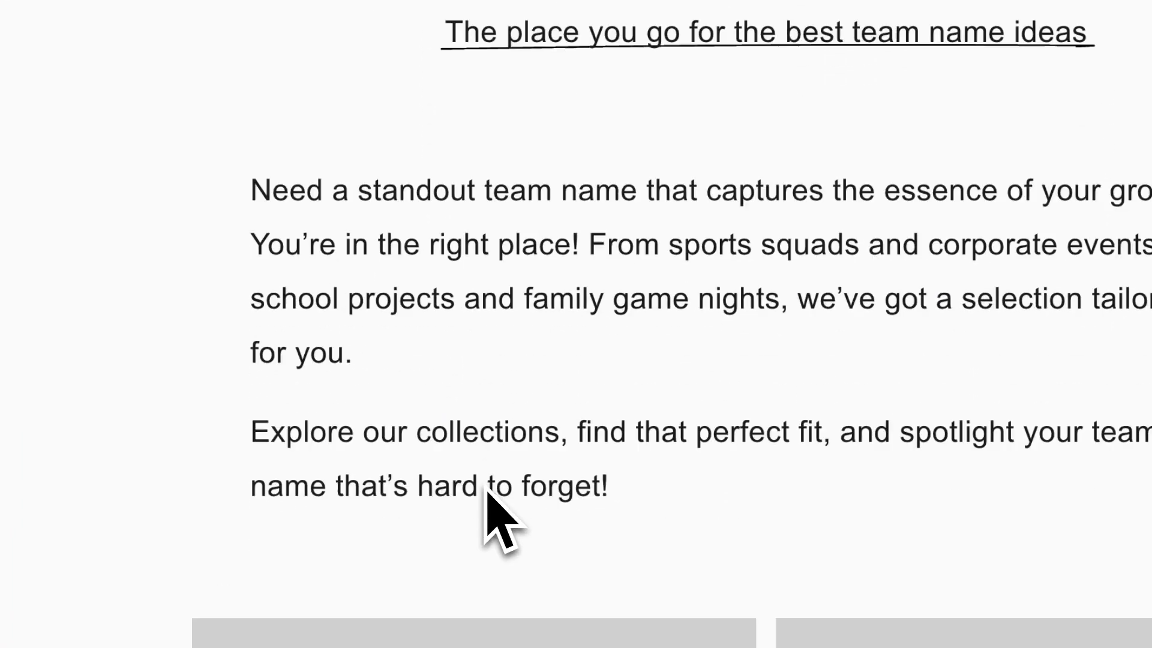
pyautogui.scroll(-3, 486, 504)
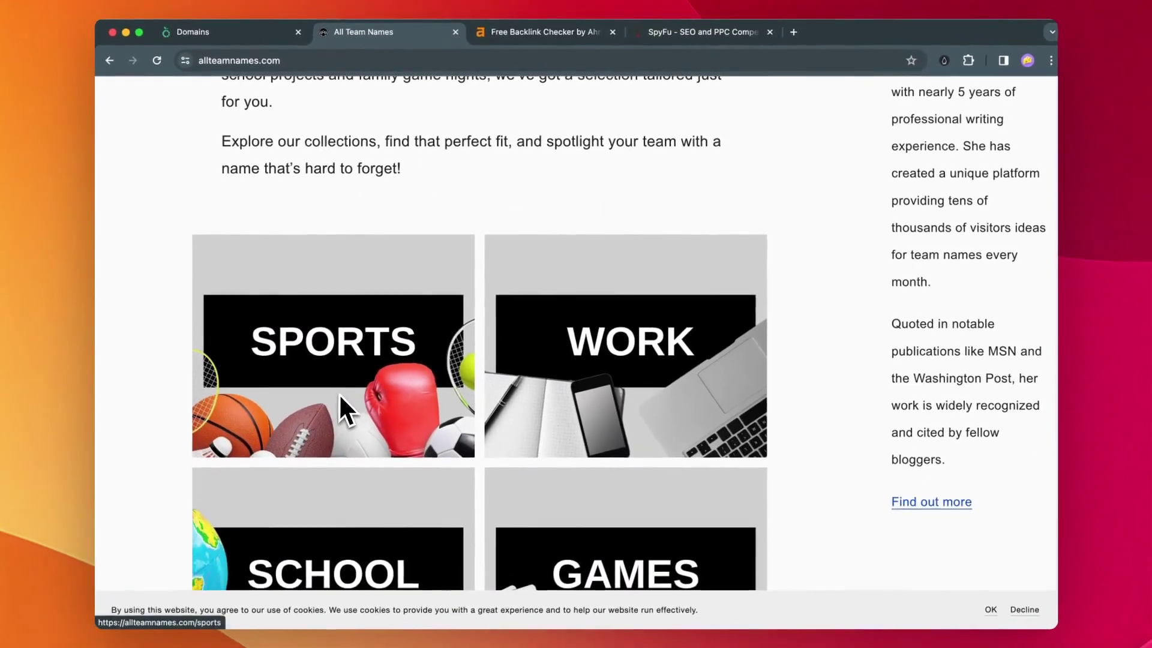
pyautogui.scroll(-2, 344, 360)
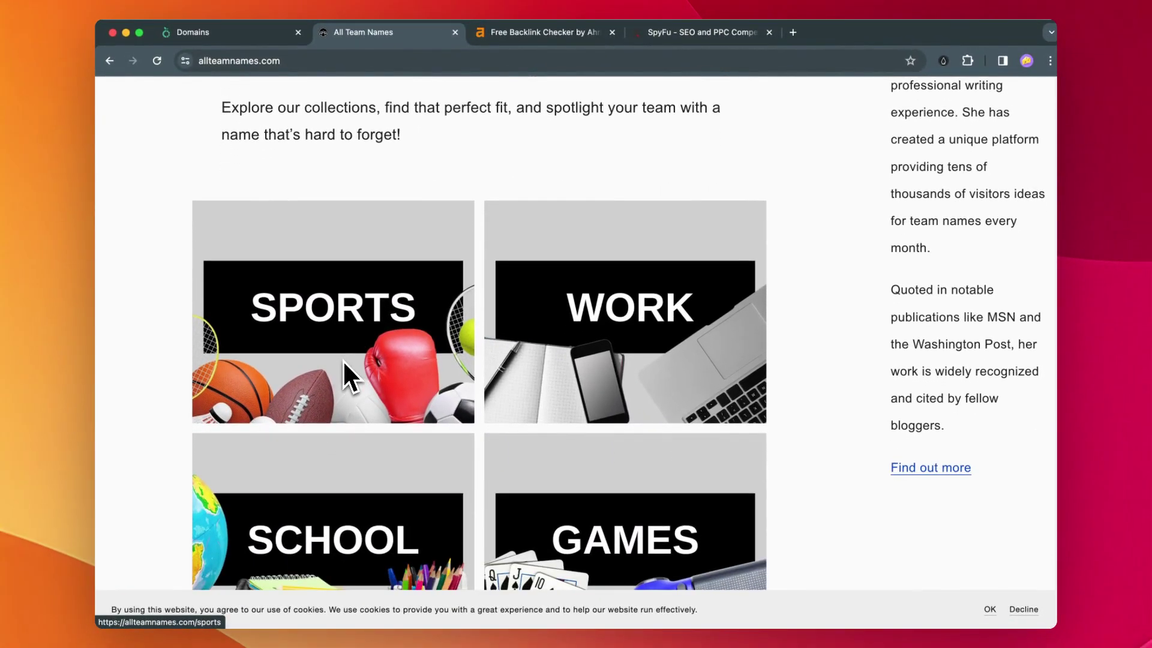
pyautogui.scroll(-2, 343, 360)
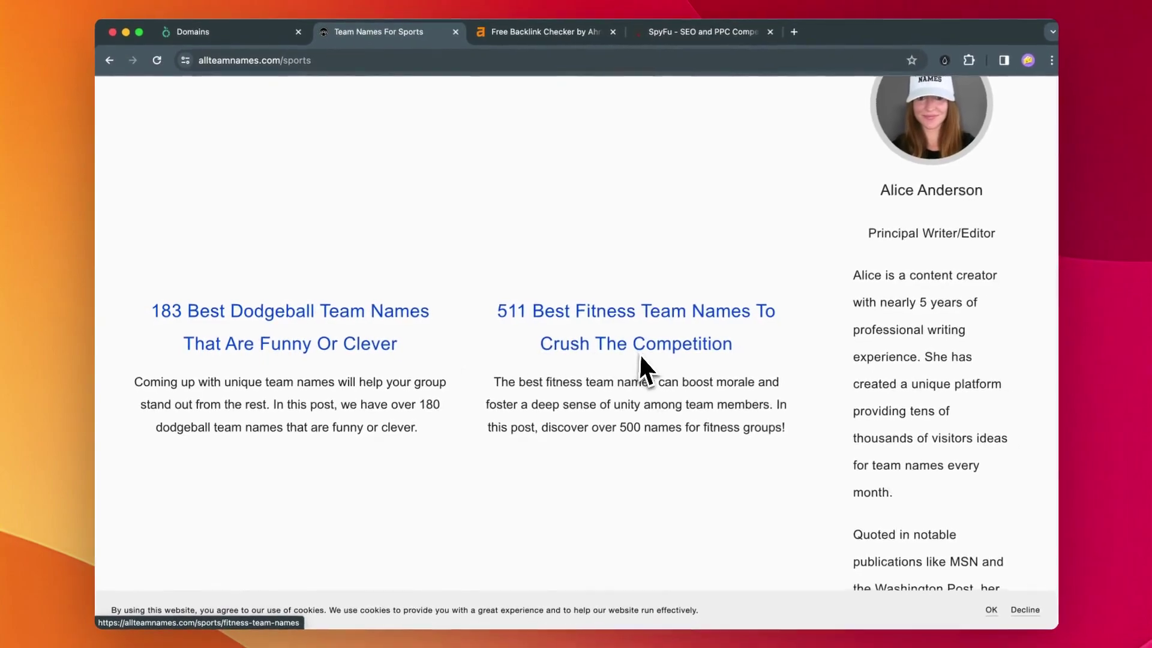
pyautogui.scroll(-3, 639, 353)
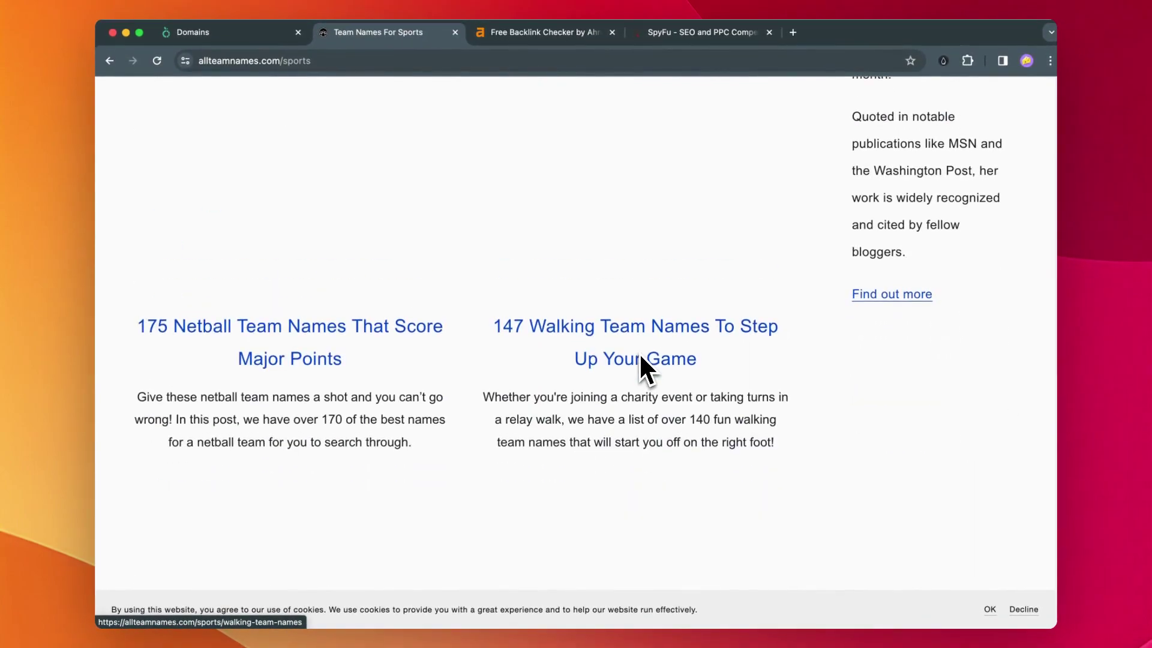
pyautogui.scroll(-1, 373, 378)
pyautogui.scroll(-1, 372, 377)
pyautogui.scroll(-3, 372, 378)
pyautogui.scroll(-2, 372, 378)
pyautogui.scroll(-2, 373, 378)
pyautogui.scroll(-3, 373, 379)
pyautogui.scroll(-1, 372, 377)
pyautogui.scroll(-3, 373, 378)
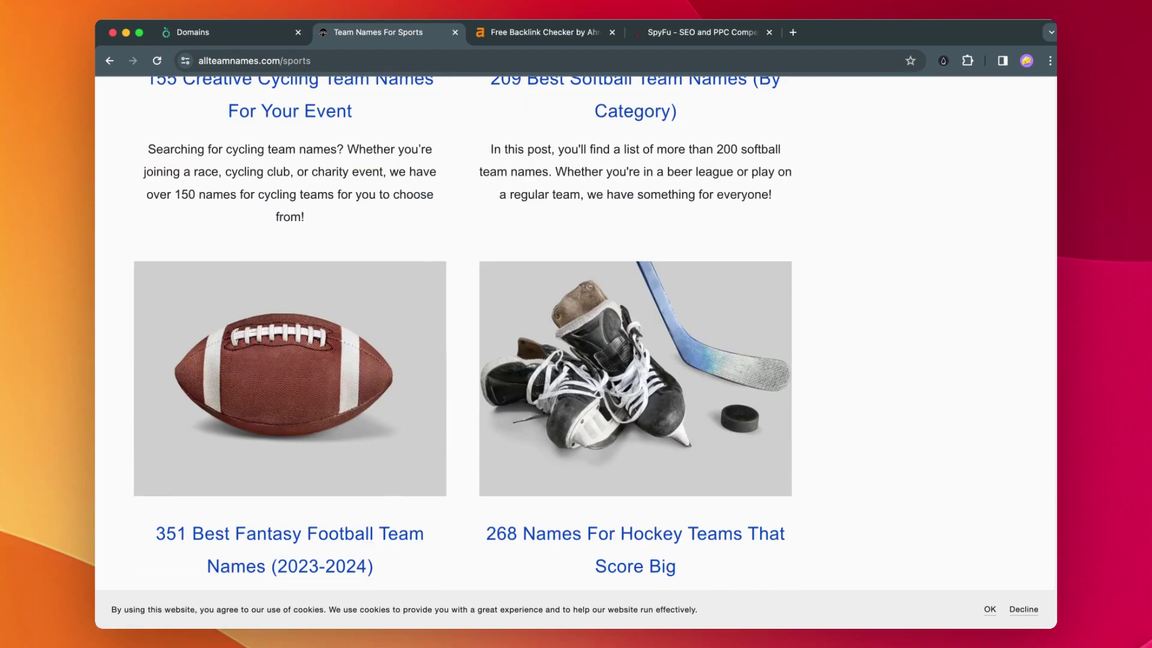
pyautogui.scroll(-1, 373, 391)
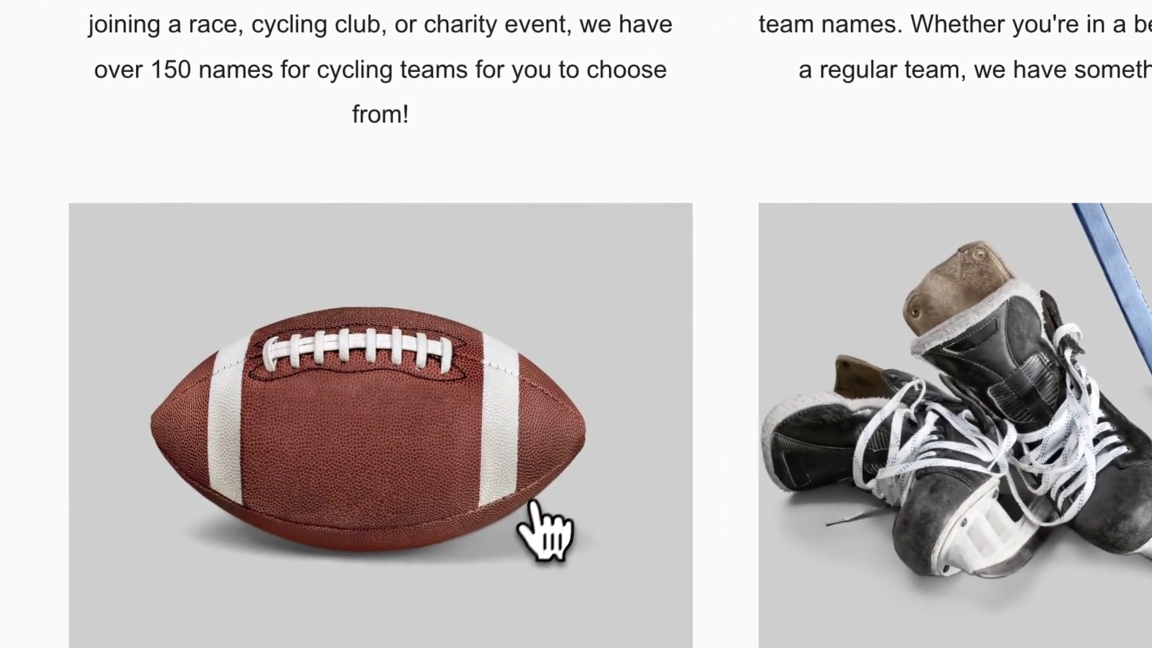
# Open the '351 Best Fantasy Football Team Names (2023-2024)' article and read its name lists
pyautogui.click(547, 529)
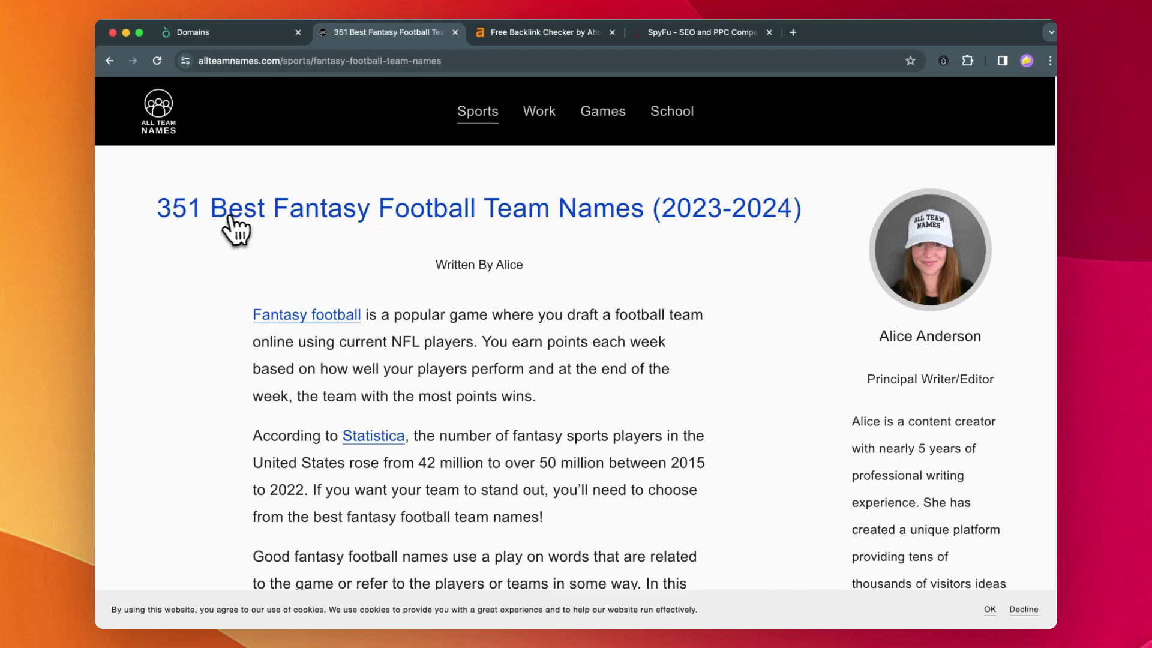
pyautogui.scroll(-6, 306, 342)
pyautogui.scroll(-5, 315, 352)
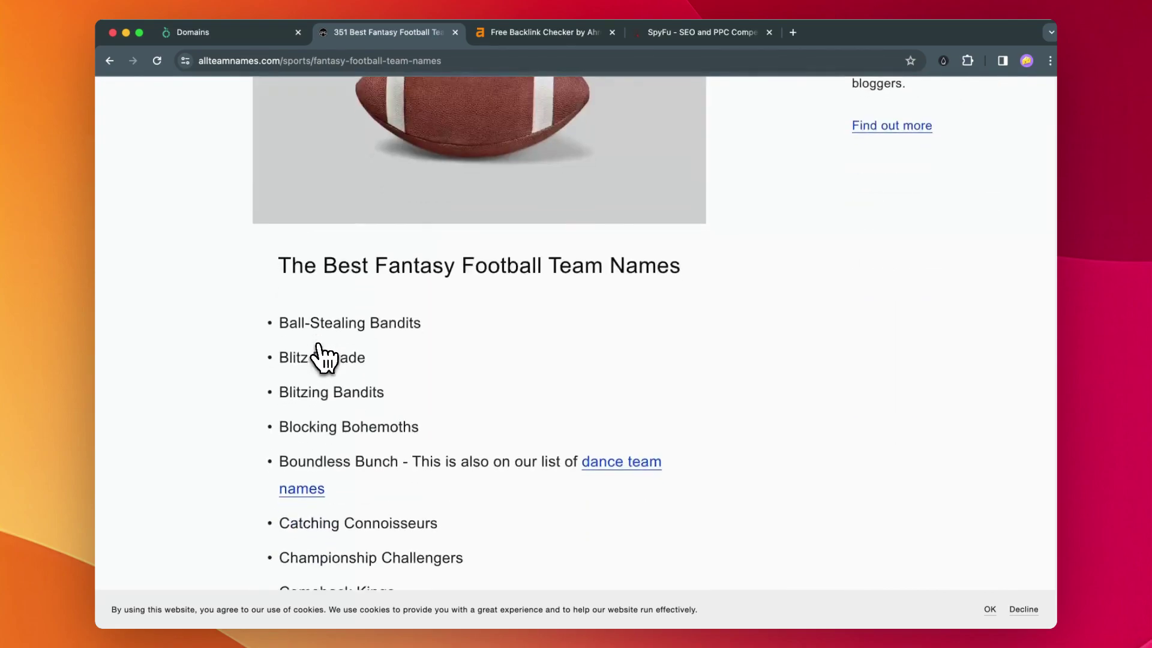
pyautogui.scroll(-2, 324, 356)
pyautogui.scroll(-5, 324, 355)
pyautogui.scroll(-5, 333, 364)
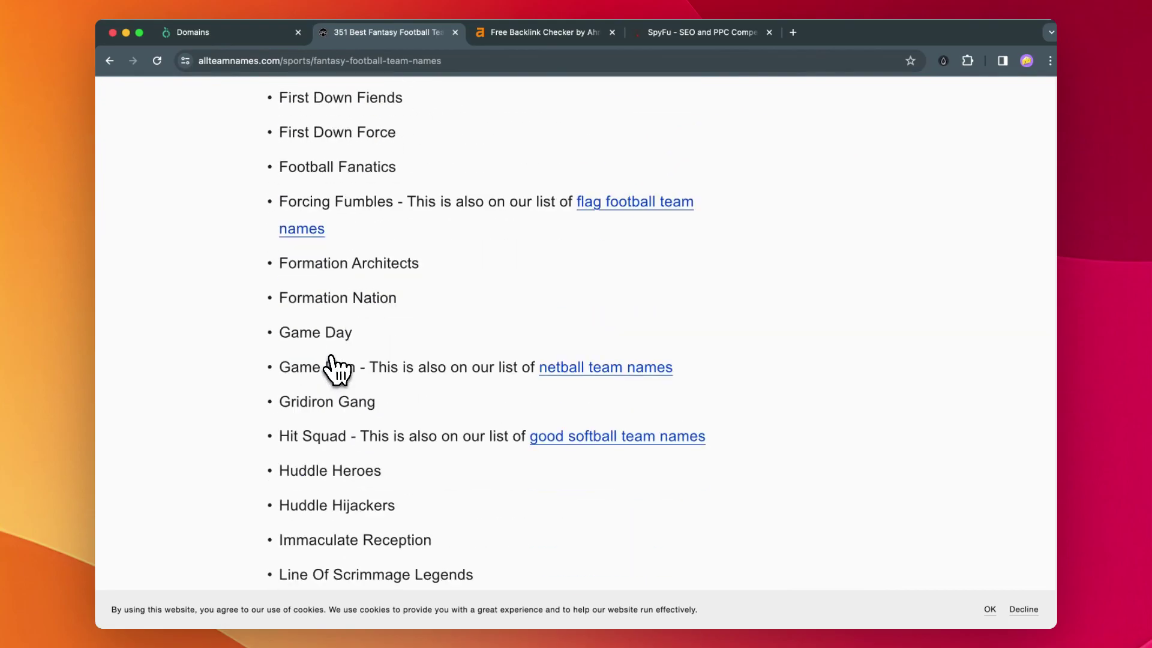
pyautogui.scroll(-8, 337, 368)
pyautogui.scroll(-8, 337, 367)
pyautogui.scroll(-8, 337, 367)
pyautogui.scroll(-8, 337, 368)
pyautogui.scroll(5, 338, 367)
pyautogui.scroll(15, 338, 368)
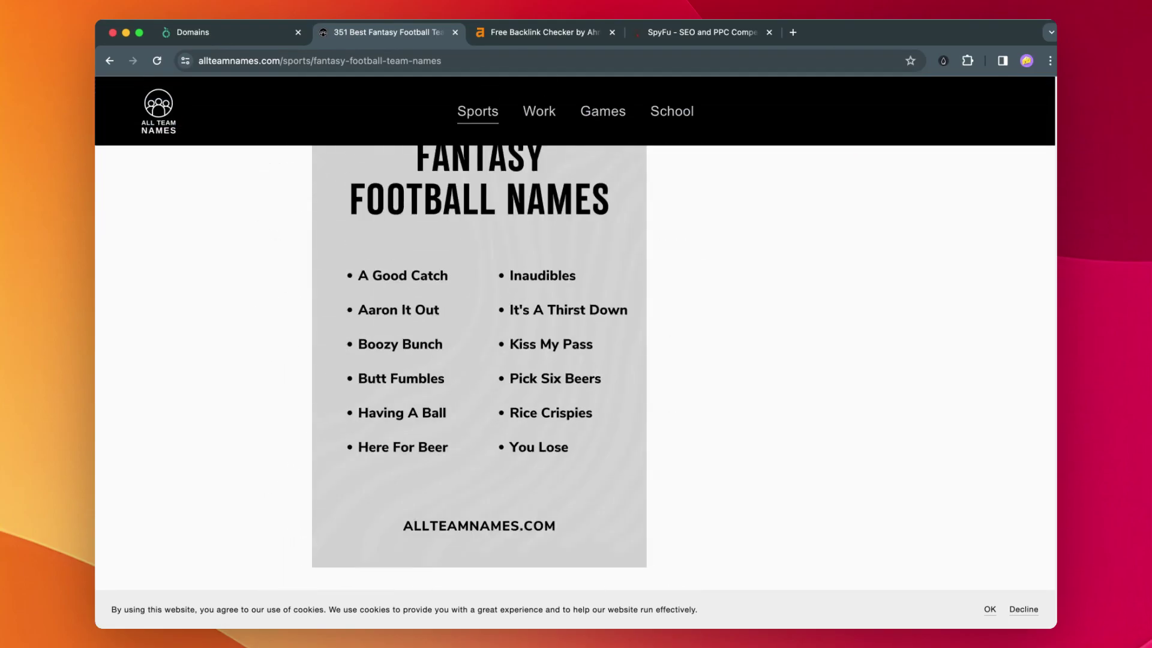
pyautogui.scroll(-10, 337, 367)
pyautogui.scroll(-8, 338, 367)
pyautogui.scroll(-5, 338, 367)
pyautogui.scroll(-5, 337, 368)
pyautogui.scroll(-5, 337, 367)
pyautogui.scroll(20, 337, 367)
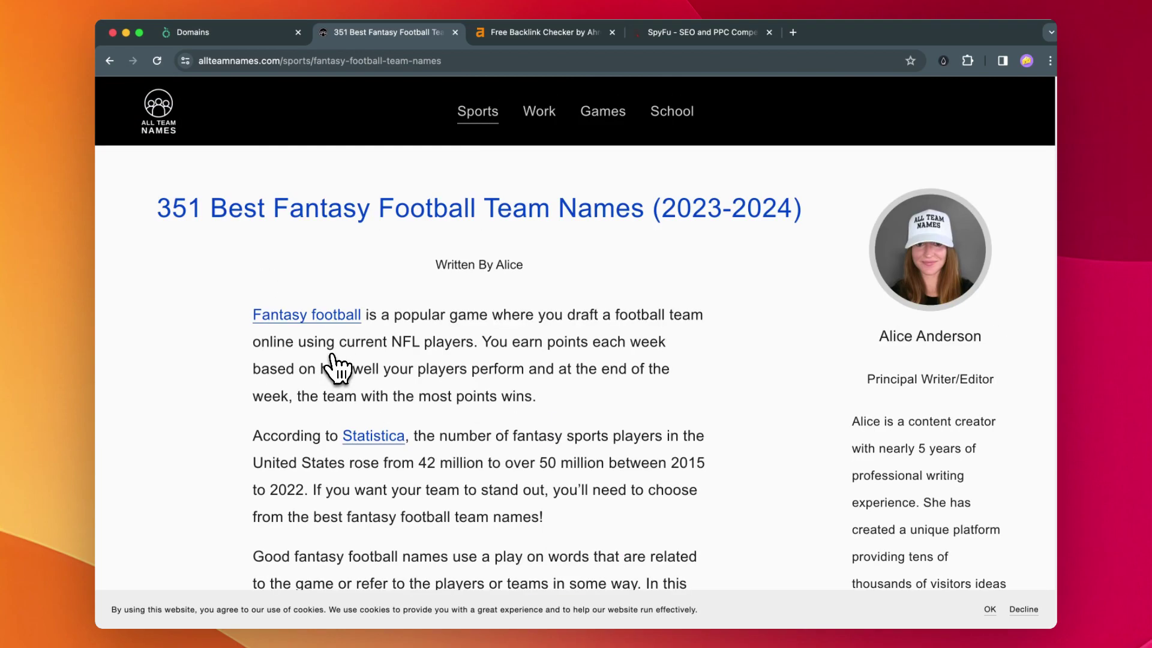
# View allteamnames.com's Ahrefs backlinks: Domain Rating 1.5, 415 backlinks, 4 linking websites
pyautogui.click(270, 35)
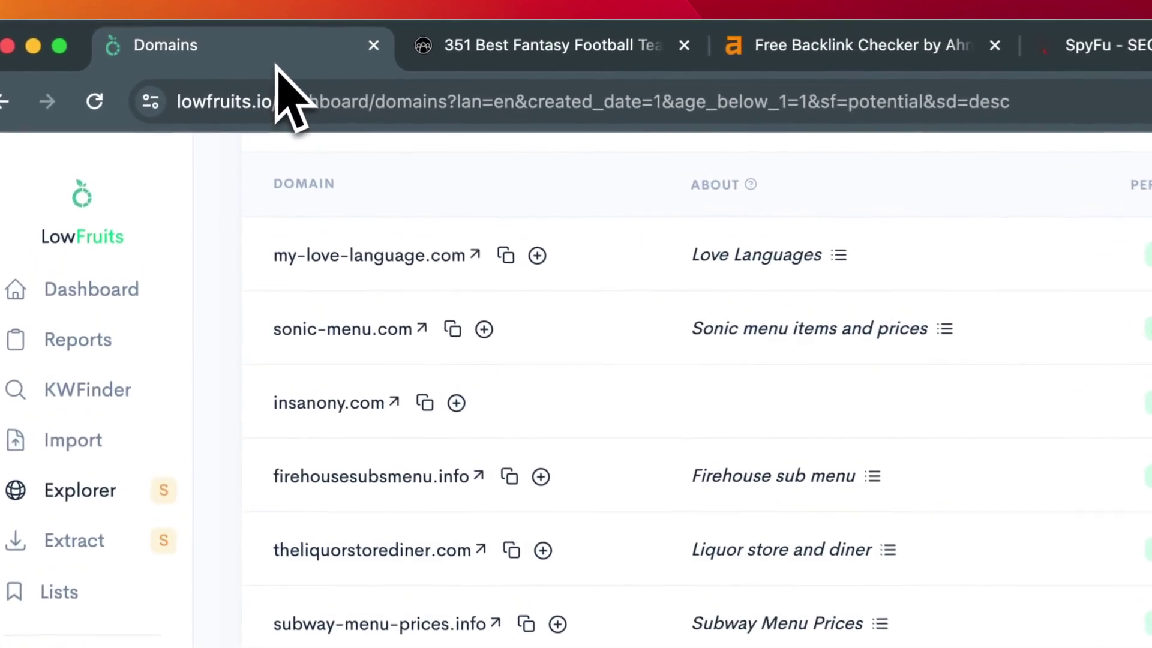
pyautogui.click(756, 46)
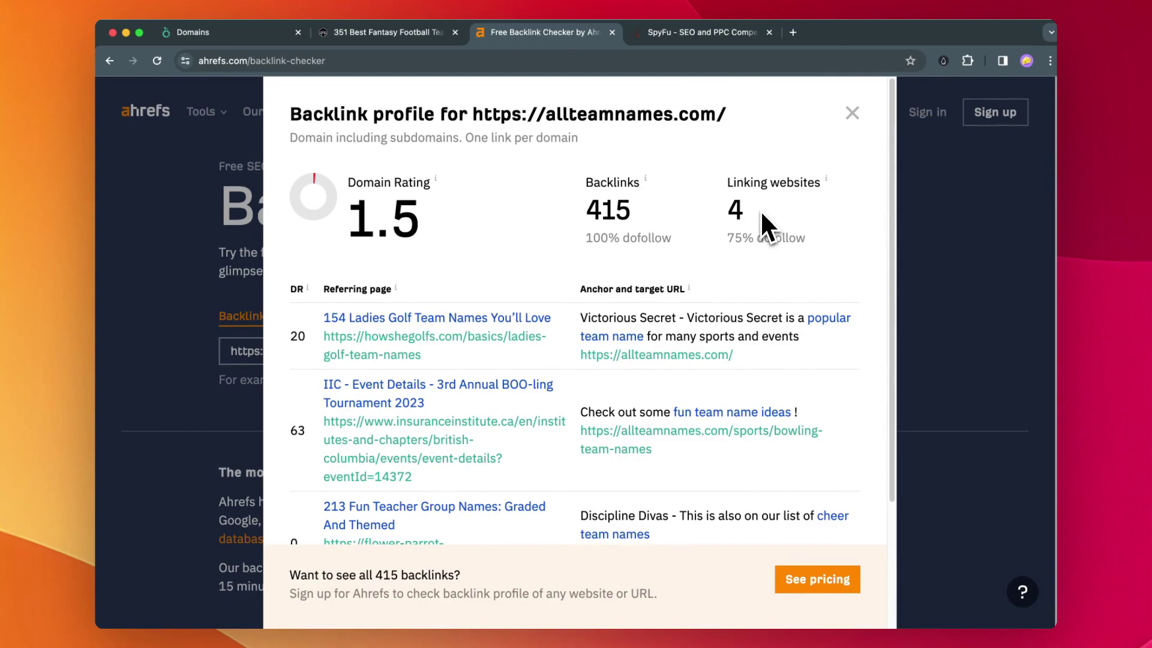
# Review allteamnames.com in SpyFu: organic traffic, competitors, top keywords and top pages
pyautogui.click(677, 35)
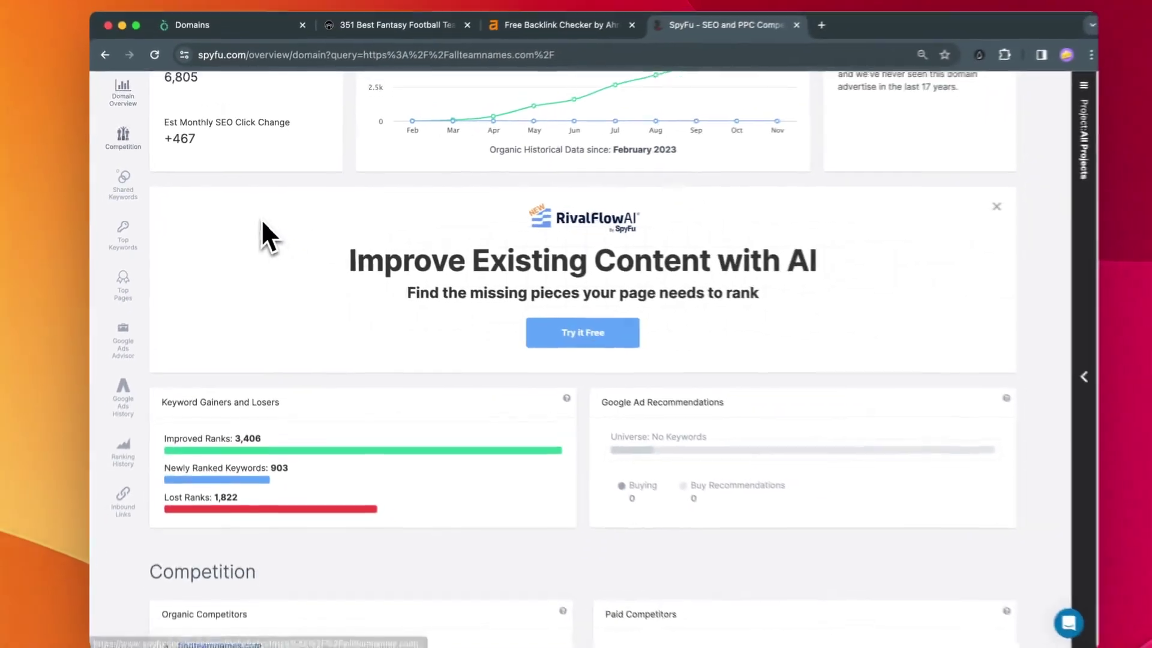
pyautogui.scroll(5, 270, 234)
pyautogui.scroll(3, 271, 234)
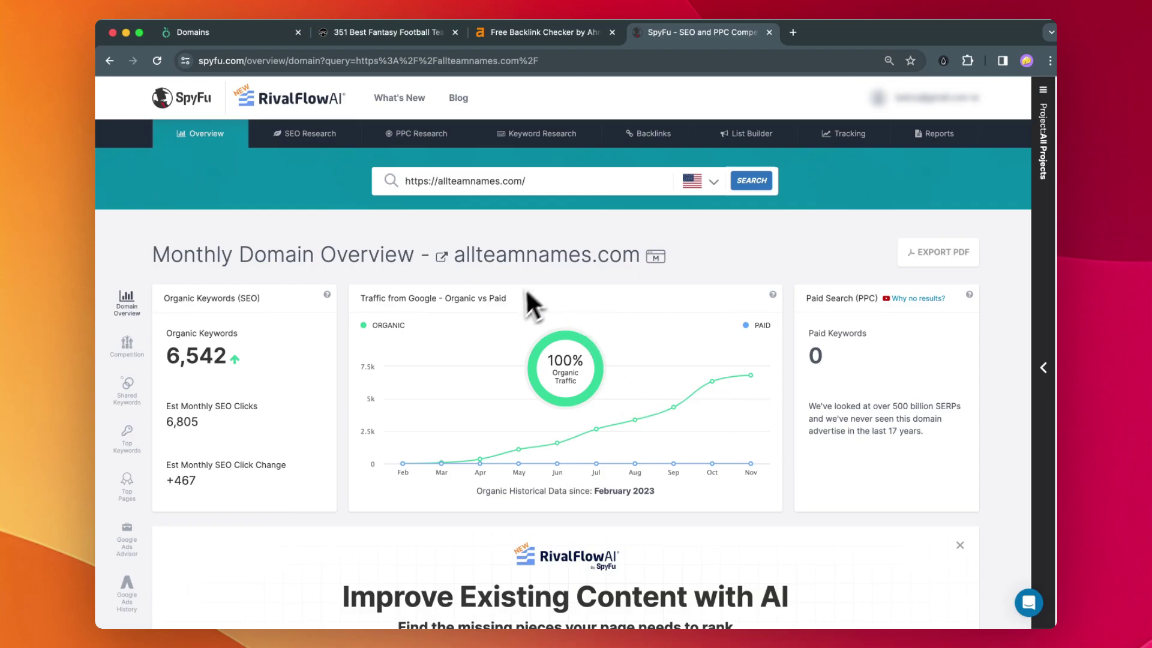
pyautogui.scroll(-3, 505, 322)
pyautogui.scroll(-4, 504, 322)
pyautogui.scroll(-3, 504, 332)
pyautogui.scroll(-2, 504, 333)
pyautogui.scroll(-5, 504, 334)
pyautogui.scroll(-3, 504, 333)
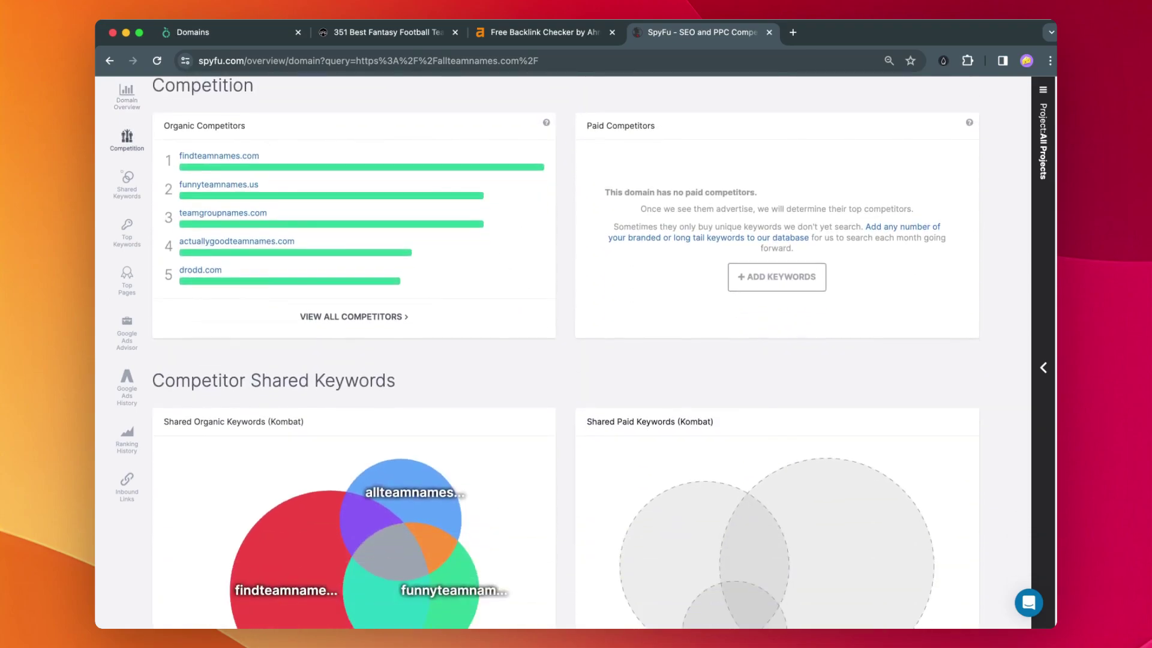
pyautogui.scroll(-5, 504, 333)
pyautogui.scroll(-4, 504, 333)
pyautogui.scroll(-2, 504, 333)
pyautogui.scroll(-3, 504, 333)
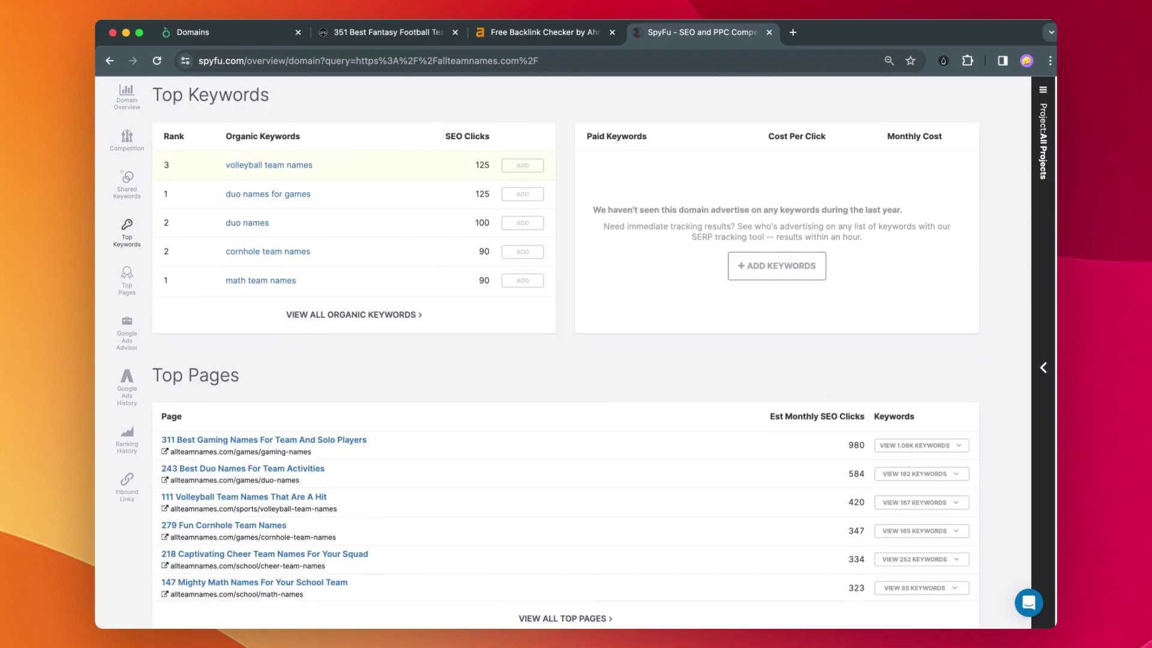
pyautogui.scroll(-1, 504, 333)
pyautogui.scroll(-3, 504, 332)
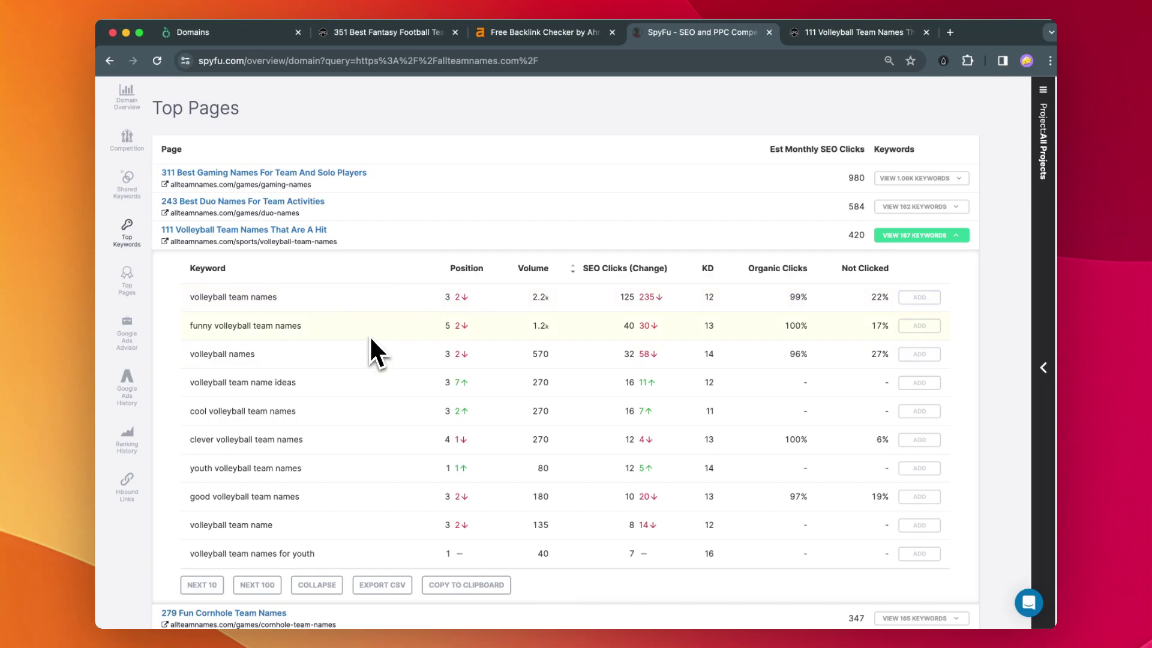
pyautogui.scroll(-3, 363, 369)
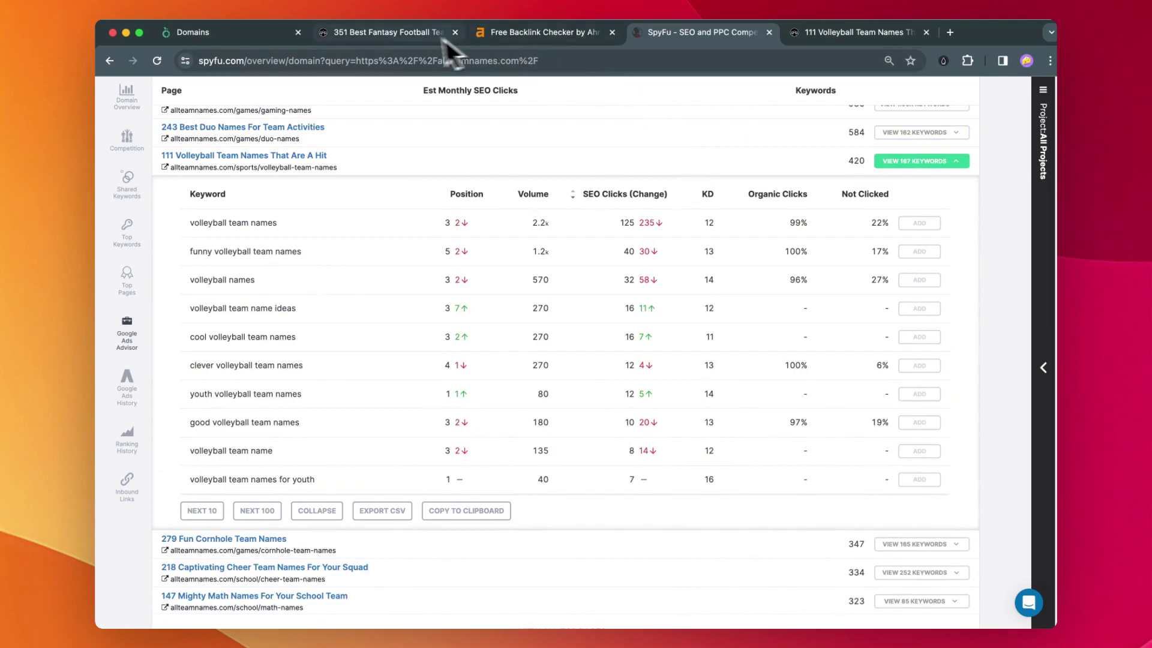
# Glance at the fantasy football article, then return to the age-filtered, performance-sorted domain list
pyautogui.click(271, 32)
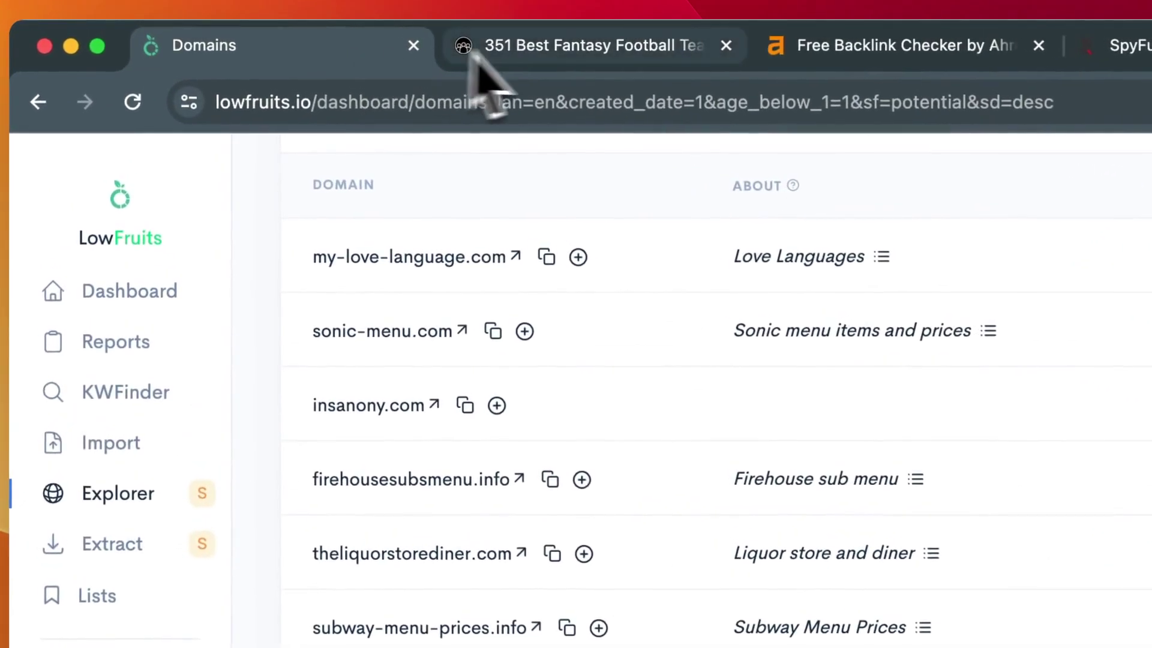
pyautogui.click(577, 46)
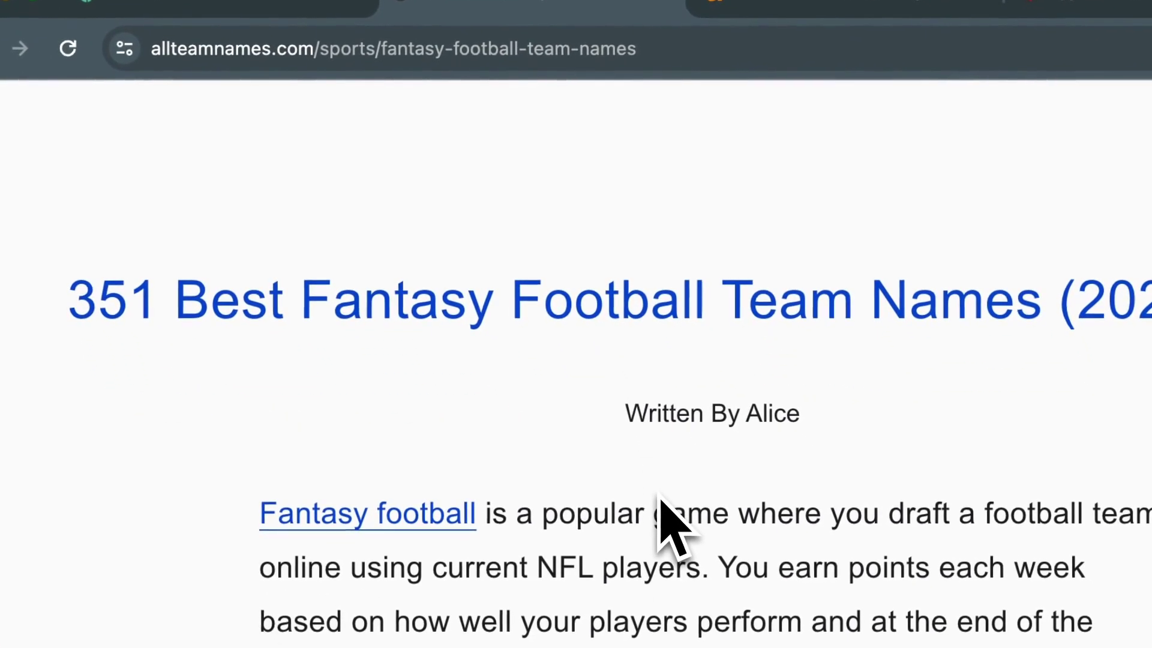
pyautogui.scroll(-2, 666, 520)
pyautogui.click(306, 37)
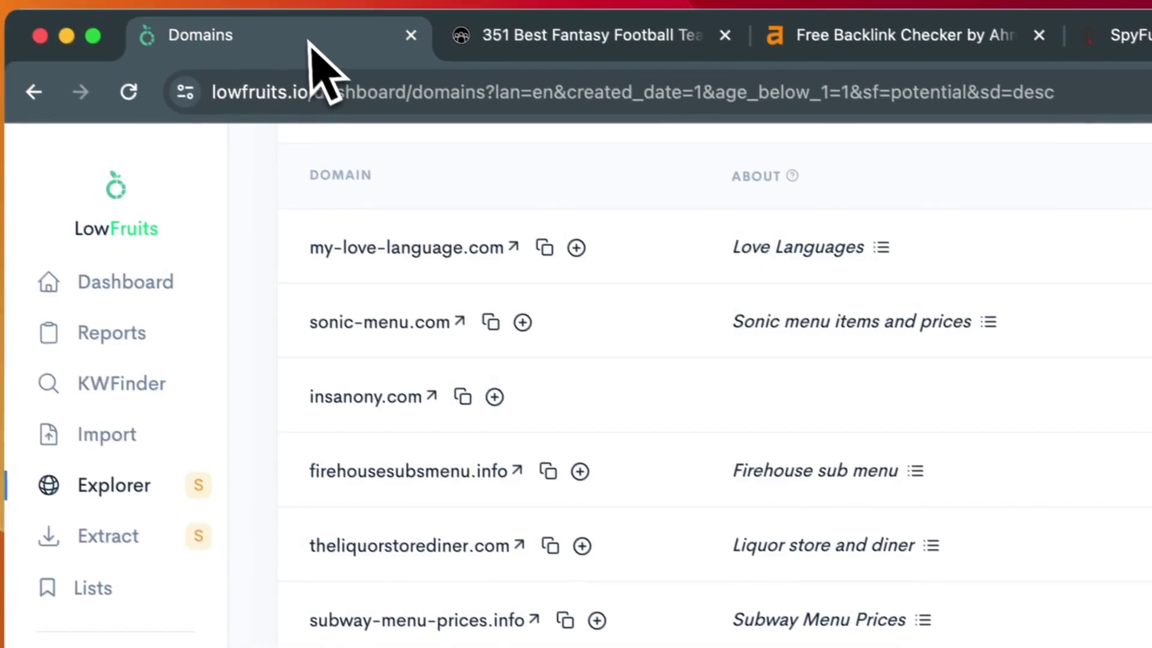
pyautogui.scroll(-2, 558, 432)
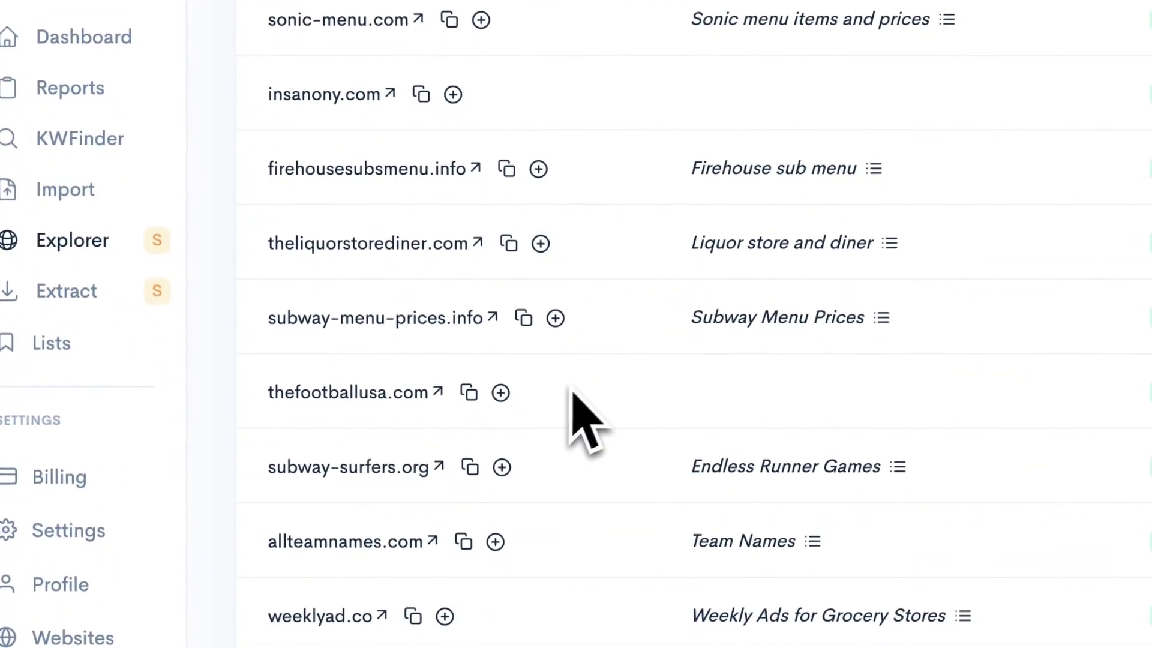
pyautogui.scroll(5, 585, 418)
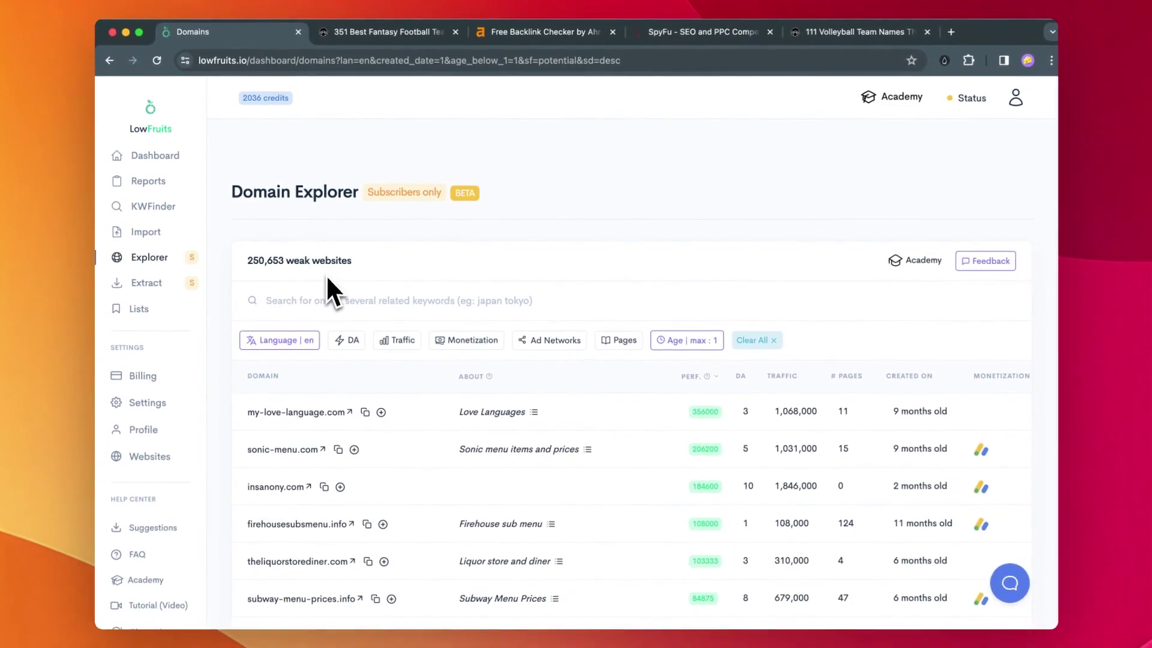
pyautogui.scroll(-1, 360, 283)
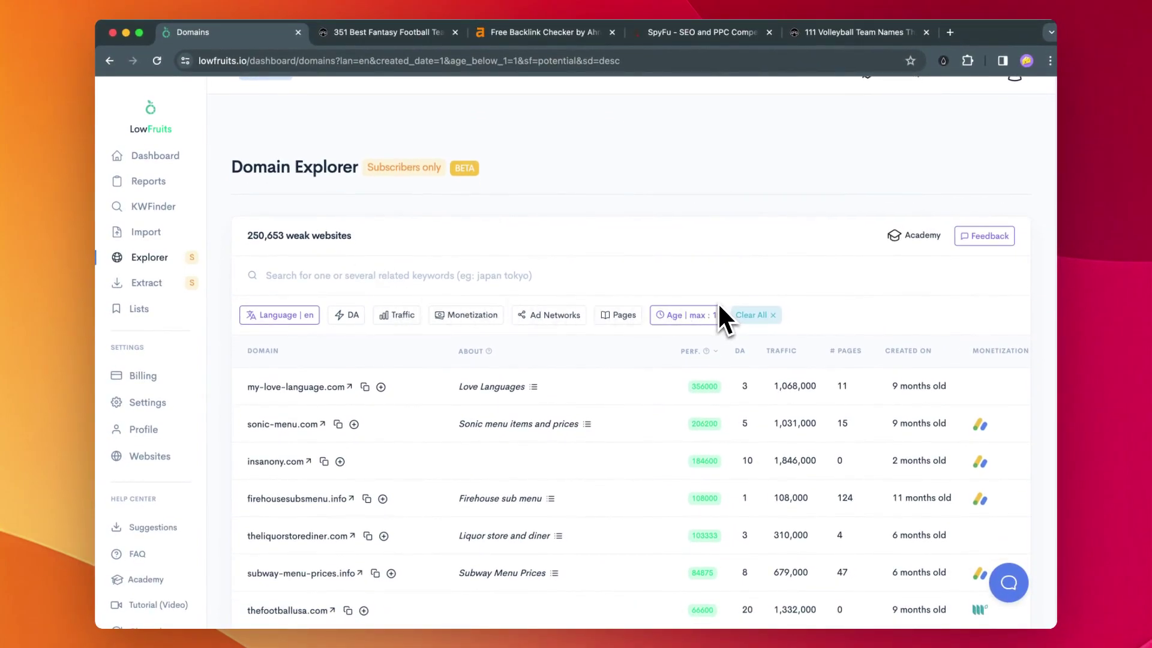
pyautogui.scroll(-1, 711, 319)
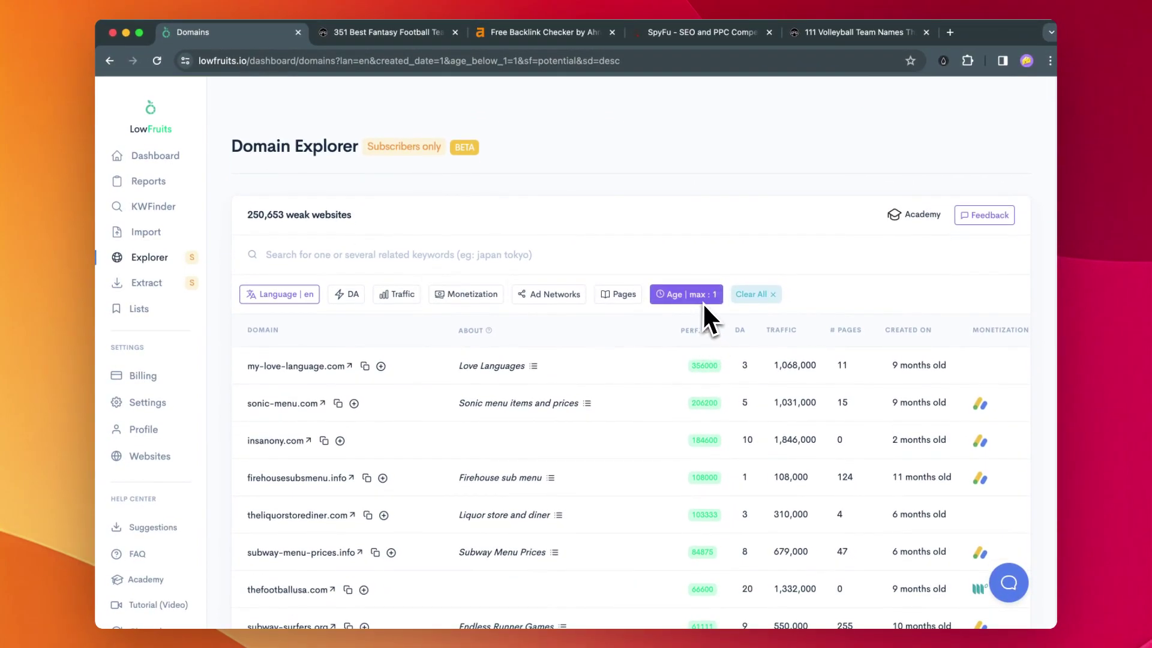
pyautogui.scroll(-1, 714, 302)
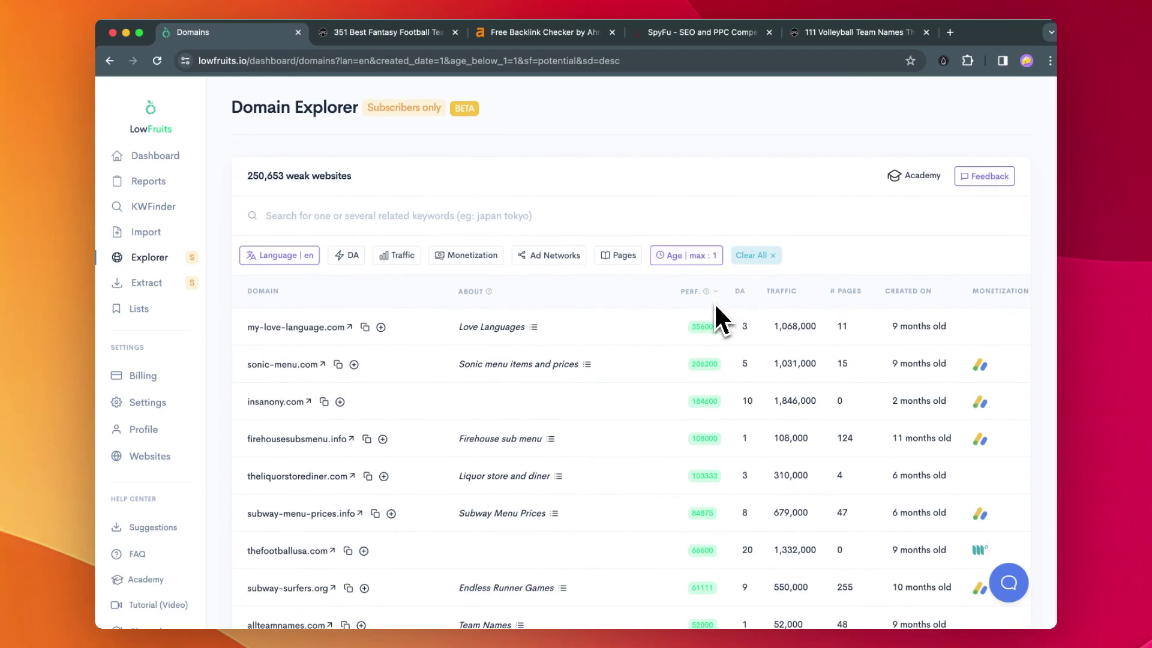
pyautogui.scroll(-4, 714, 303)
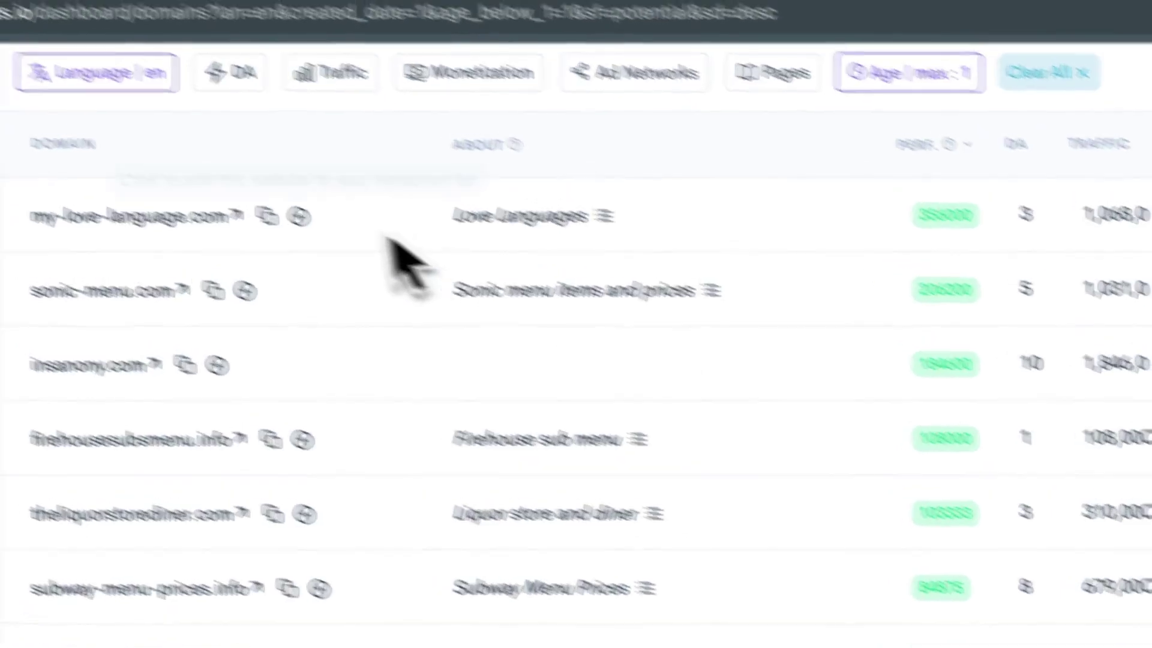
pyautogui.click(436, 297)
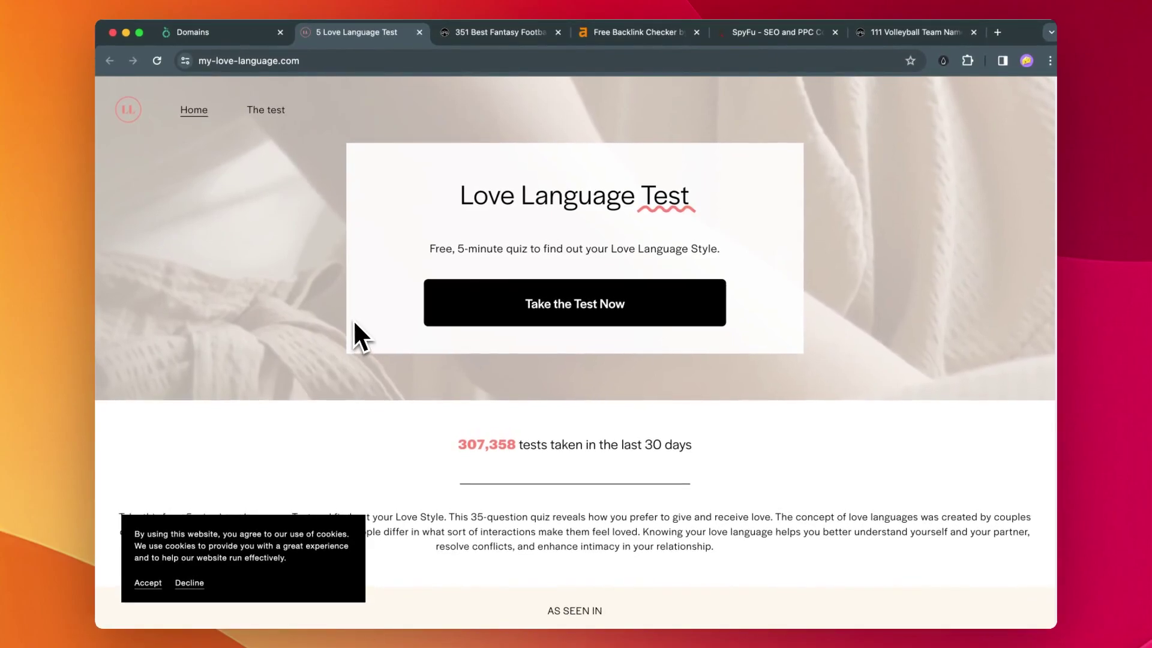
pyautogui.scroll(-4, 353, 319)
pyautogui.scroll(4, 353, 319)
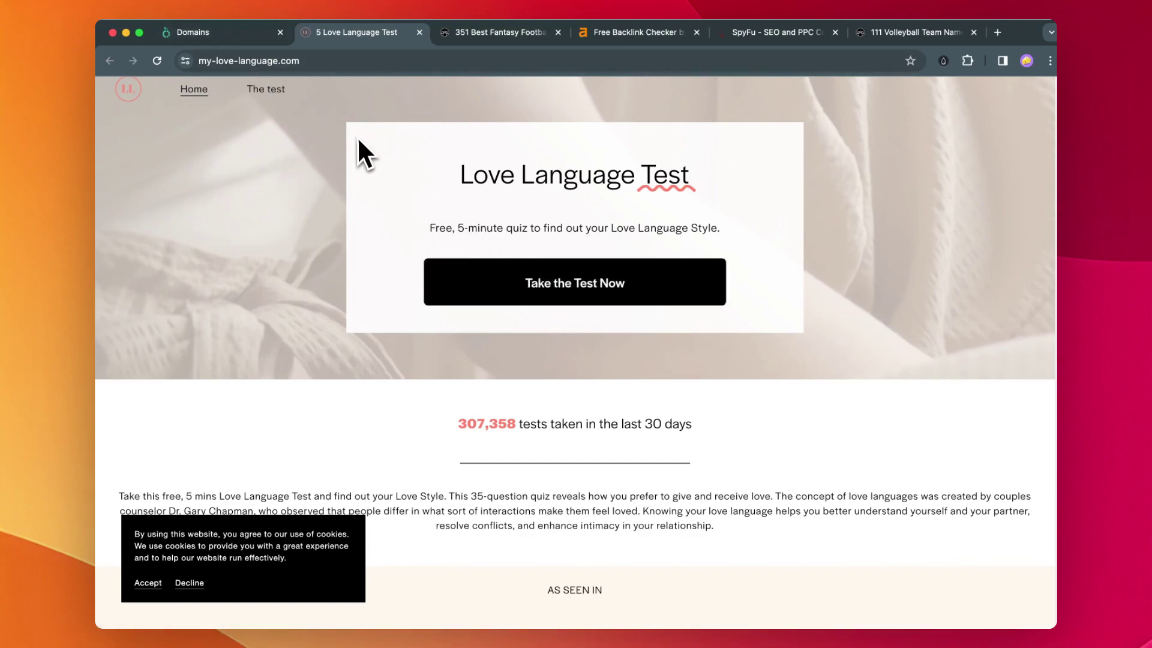
pyautogui.click(419, 32)
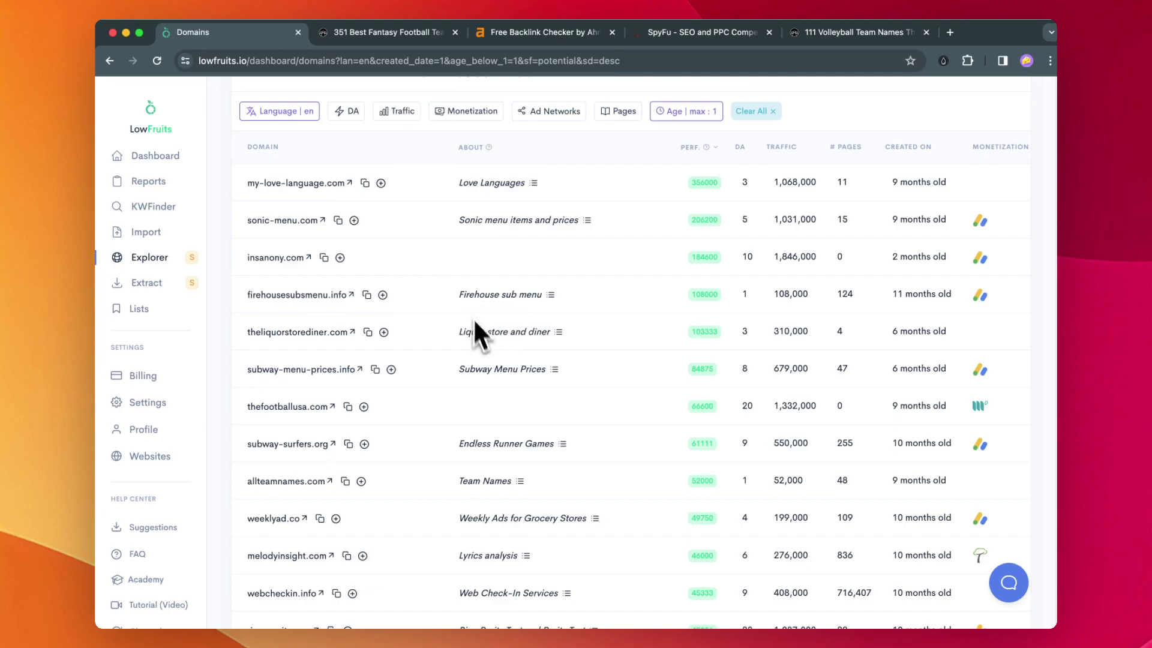
pyautogui.scroll(-2, 526, 366)
pyautogui.scroll(-2, 531, 364)
pyautogui.scroll(-1, 532, 365)
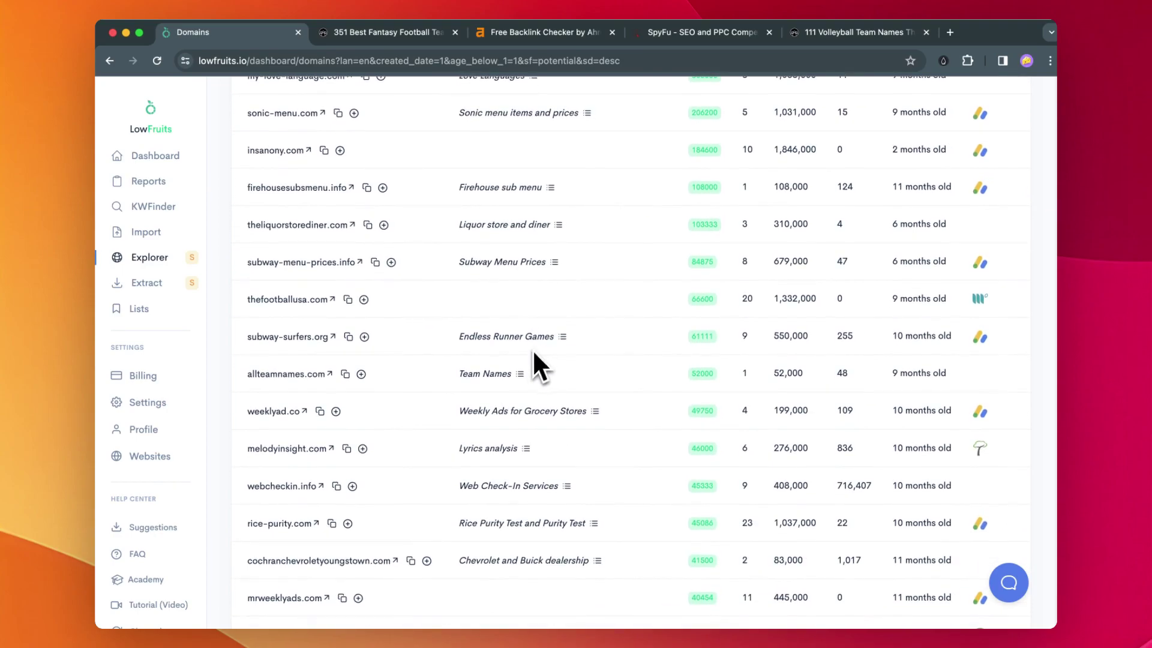
pyautogui.scroll(-2, 515, 422)
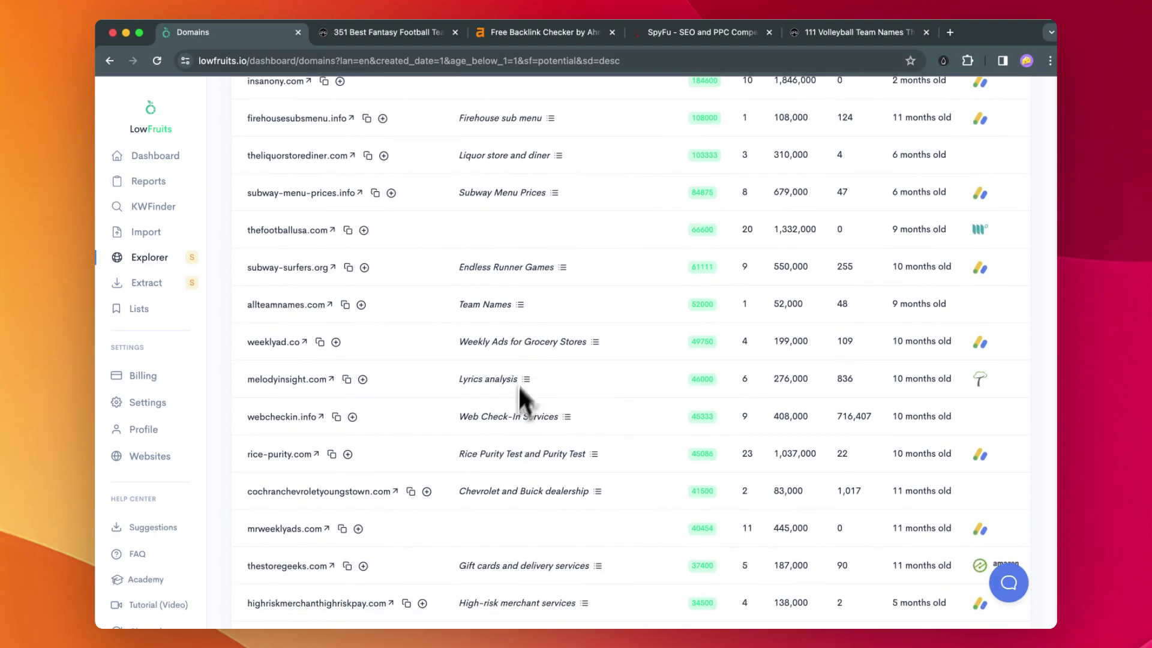
pyautogui.scroll(-2, 532, 291)
pyautogui.scroll(-1, 532, 290)
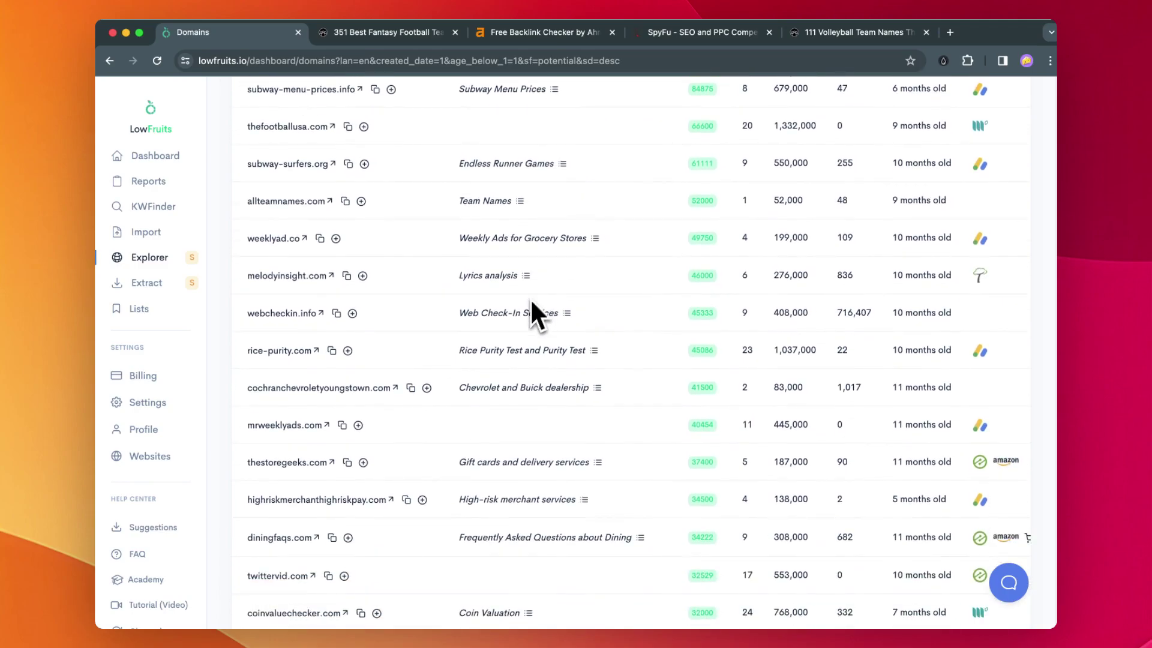
pyautogui.scroll(-2, 486, 388)
pyautogui.scroll(-1, 490, 365)
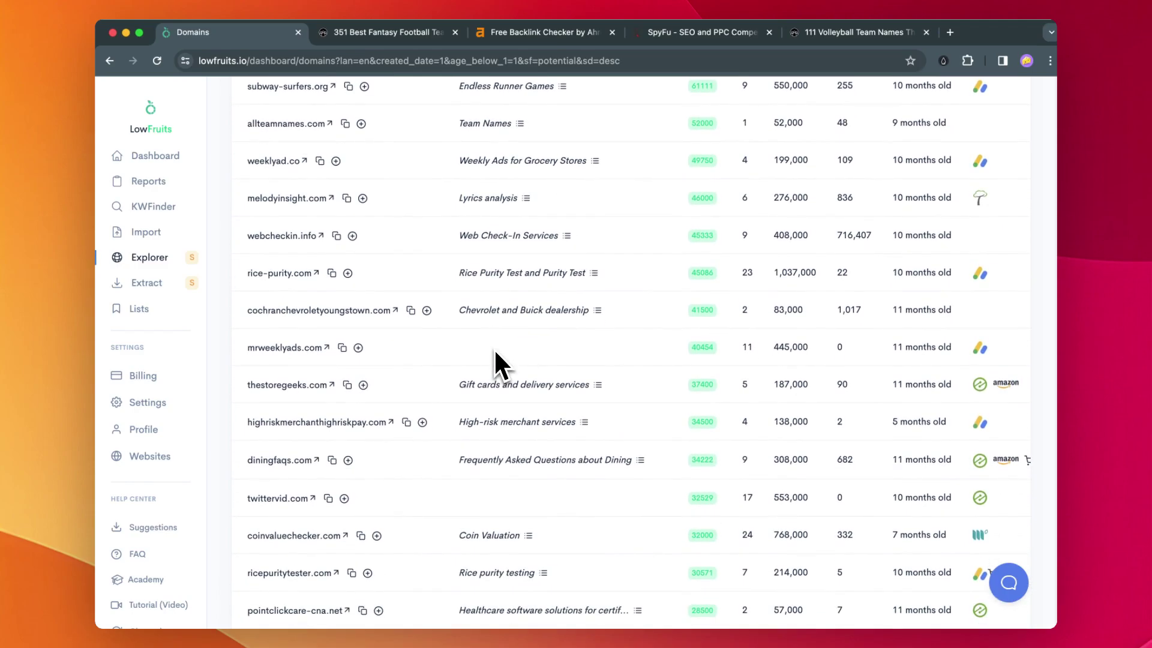
pyautogui.scroll(-2, 487, 411)
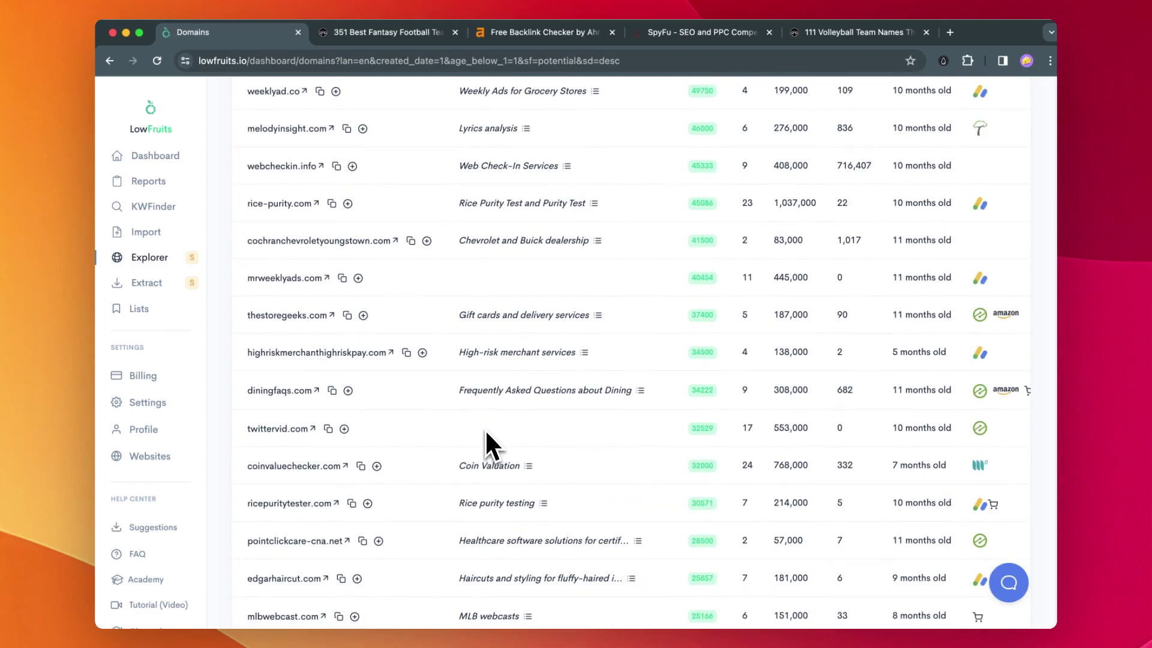
pyautogui.scroll(-1, 485, 429)
pyautogui.scroll(-2, 518, 328)
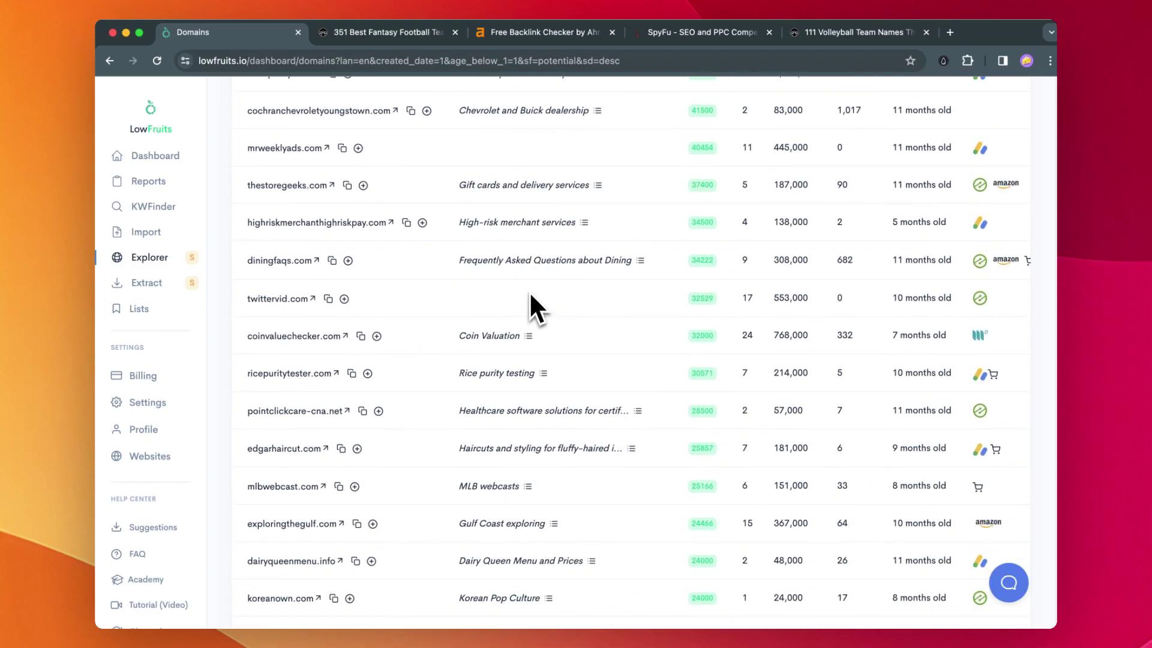
pyautogui.scroll(-1, 531, 285)
pyautogui.scroll(-2, 531, 285)
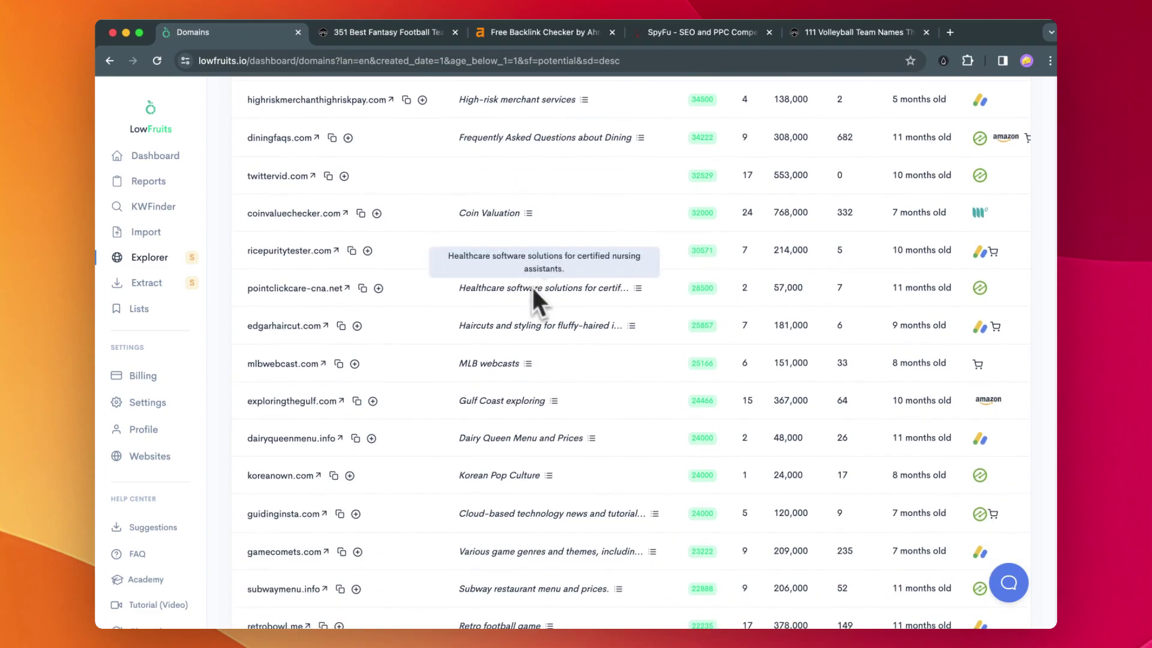
pyautogui.scroll(-1, 505, 427)
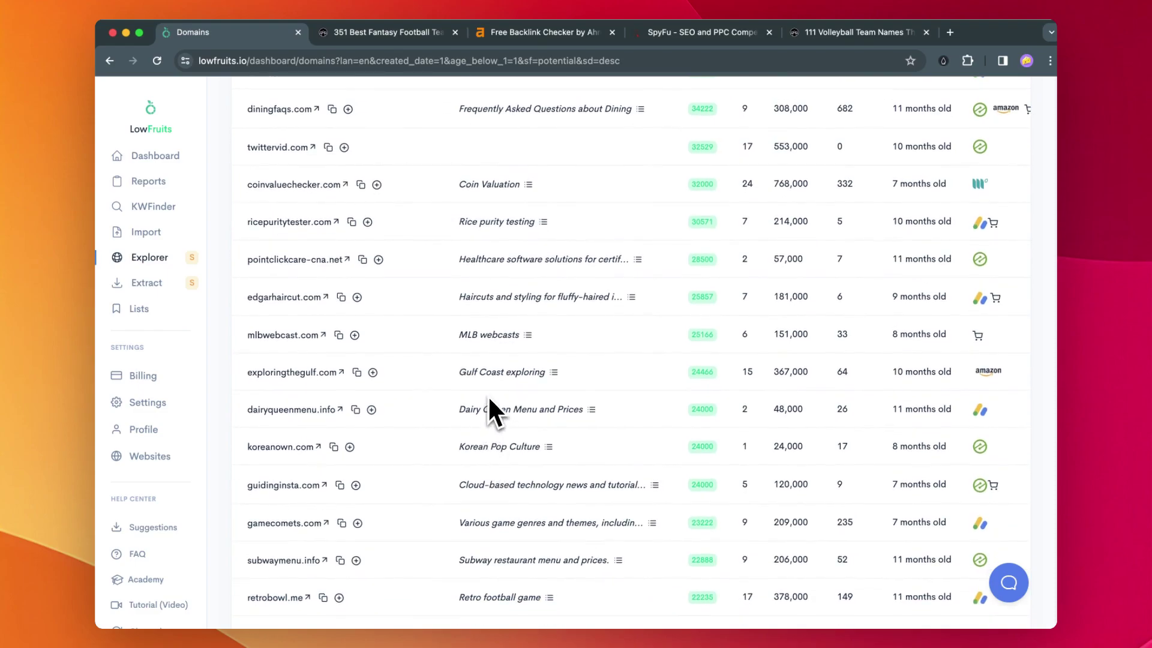
pyautogui.scroll(15, 488, 395)
pyautogui.scroll(-1, 858, 431)
pyautogui.scroll(-10, 858, 432)
pyautogui.scroll(-5, 875, 426)
pyautogui.scroll(-1, 875, 424)
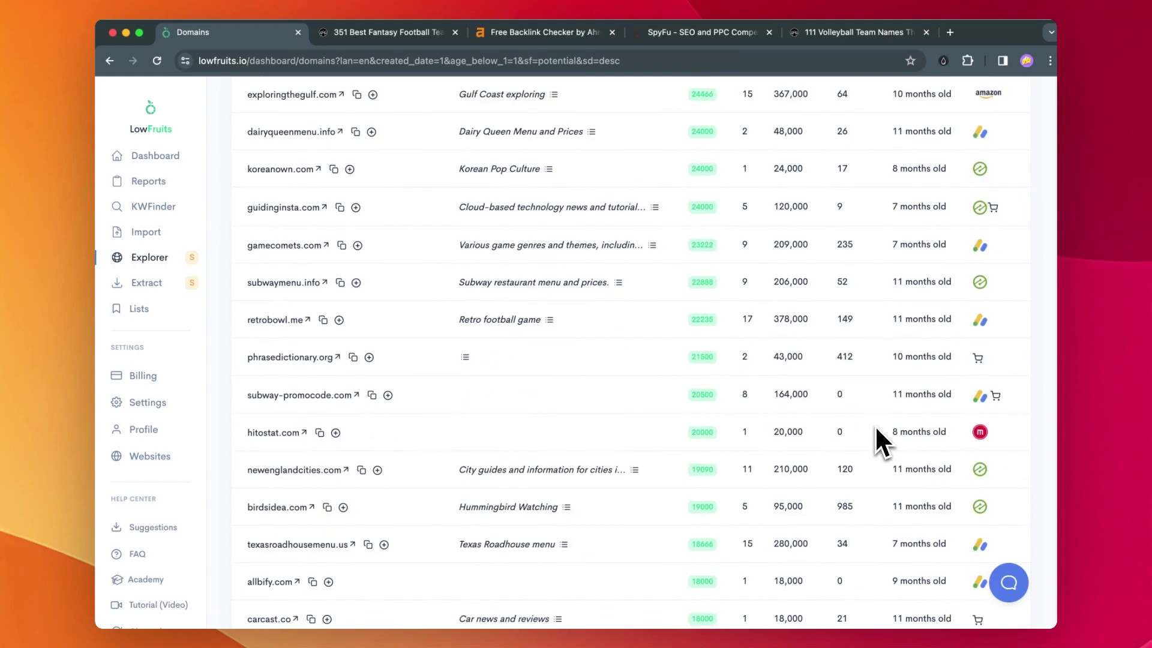
pyautogui.scroll(-3, 879, 402)
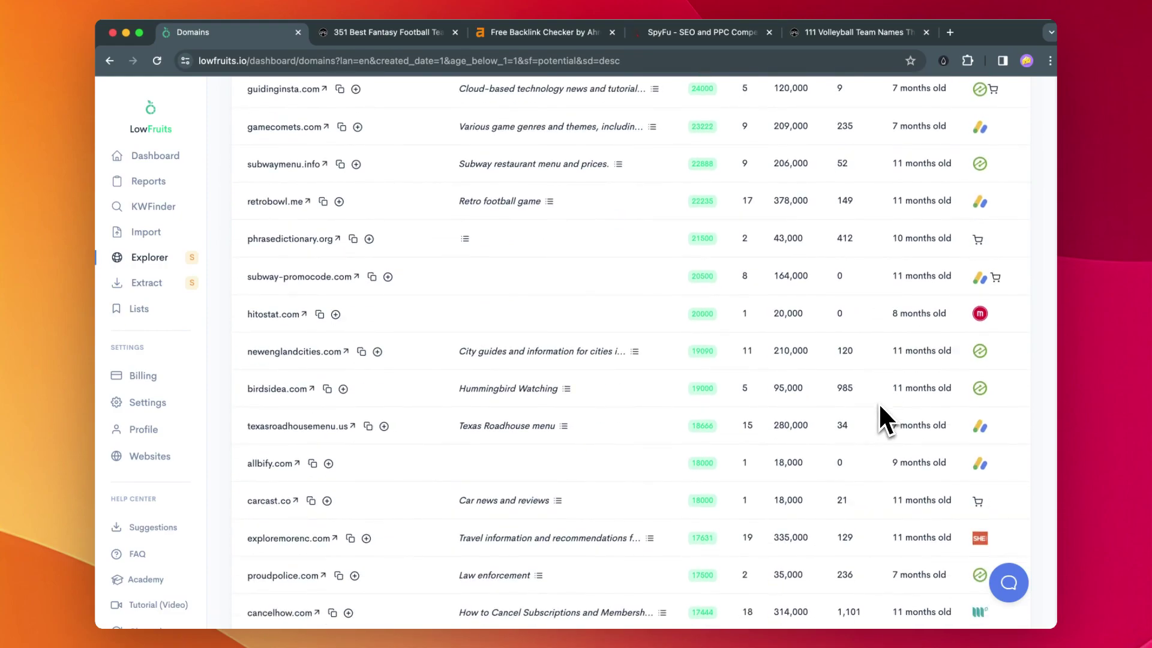
pyautogui.scroll(-1, 531, 441)
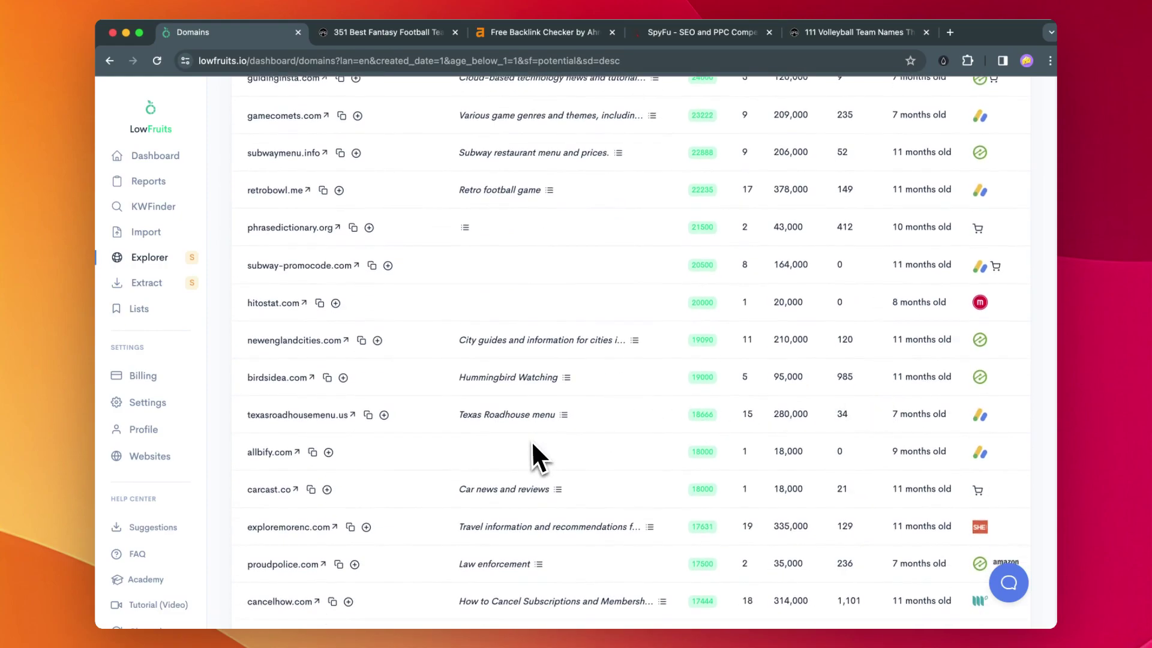
pyautogui.scroll(-2, 542, 438)
pyautogui.scroll(-3, 836, 365)
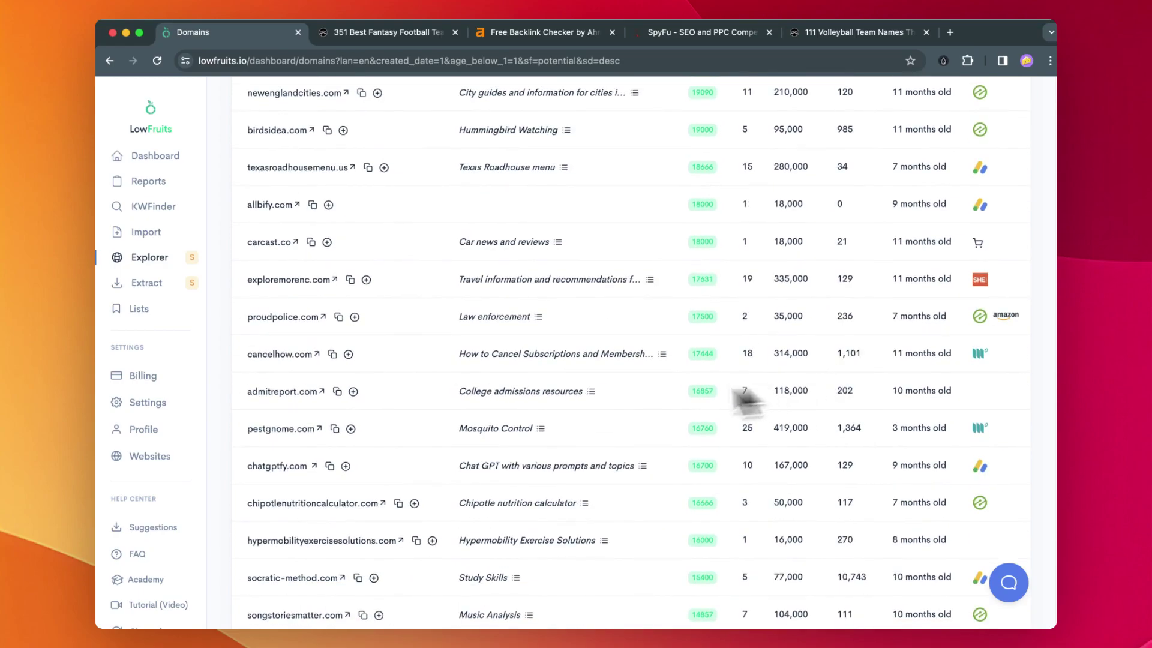